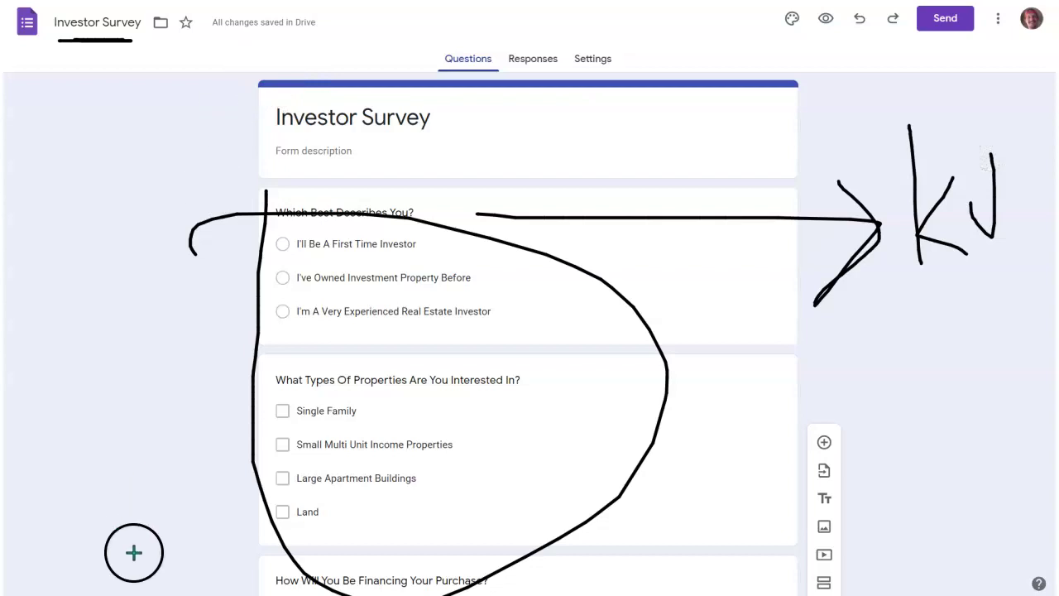
Show the Investor Survey's Responses page, which currently has 0 responses.
key("Escape")
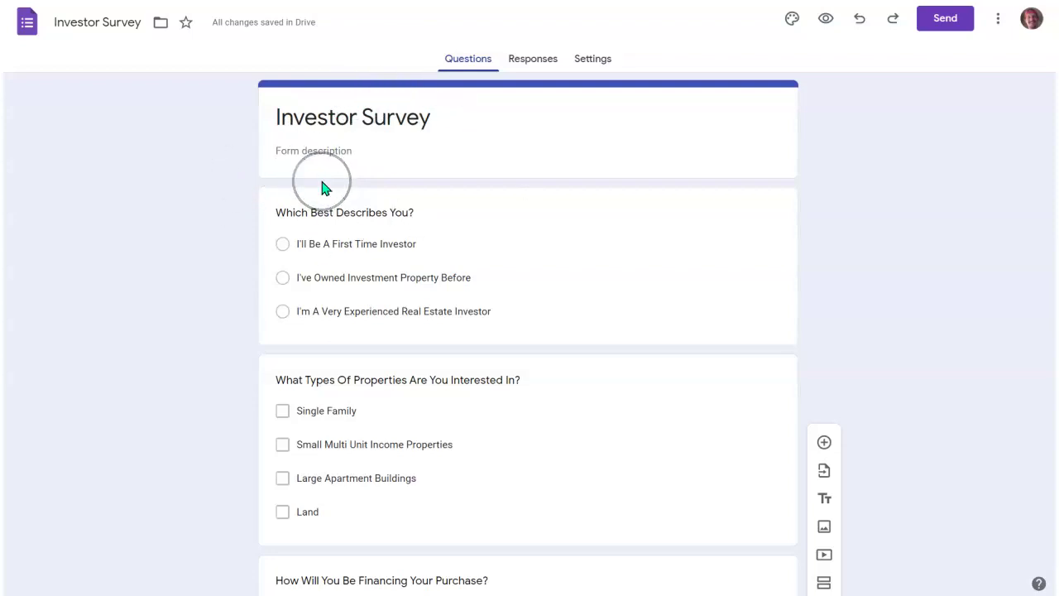
left_click(526, 61)
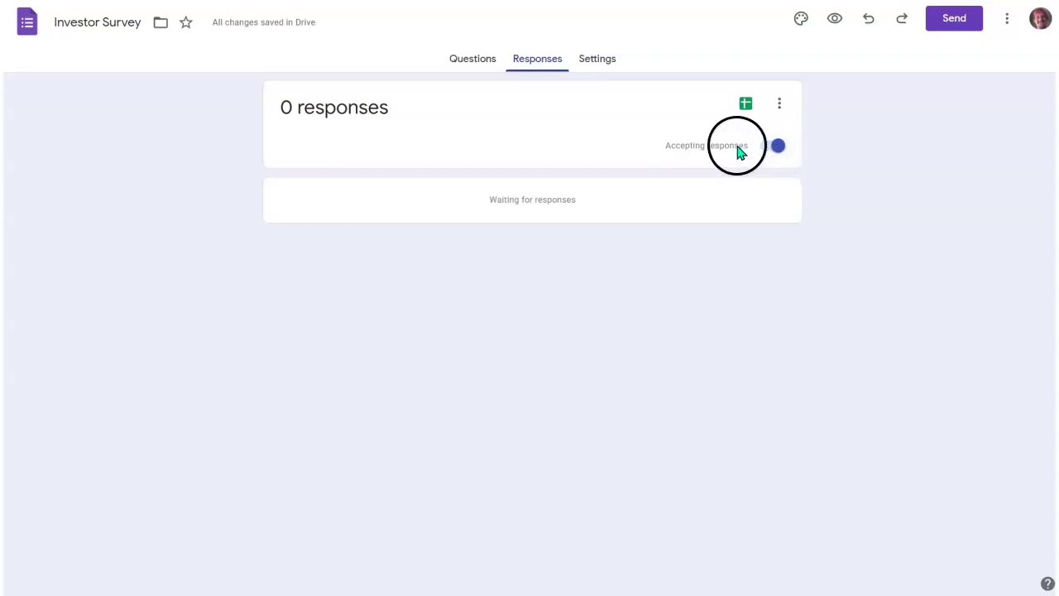
Open the linked Investor Survey Demo response spreadsheet from the Responses page.
left_click(780, 104)
left_click(214, 232)
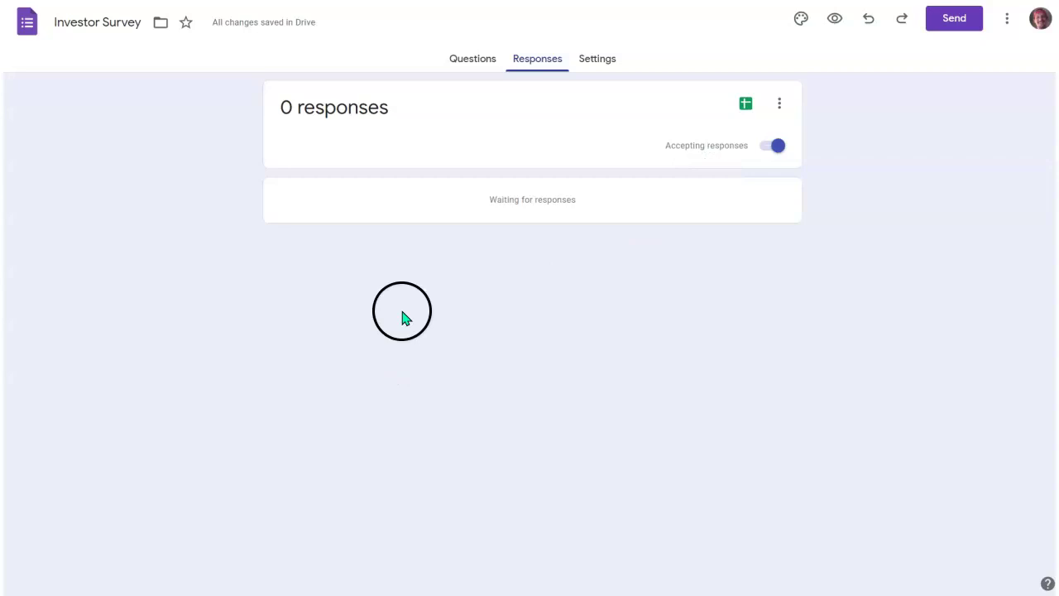
left_click(745, 106)
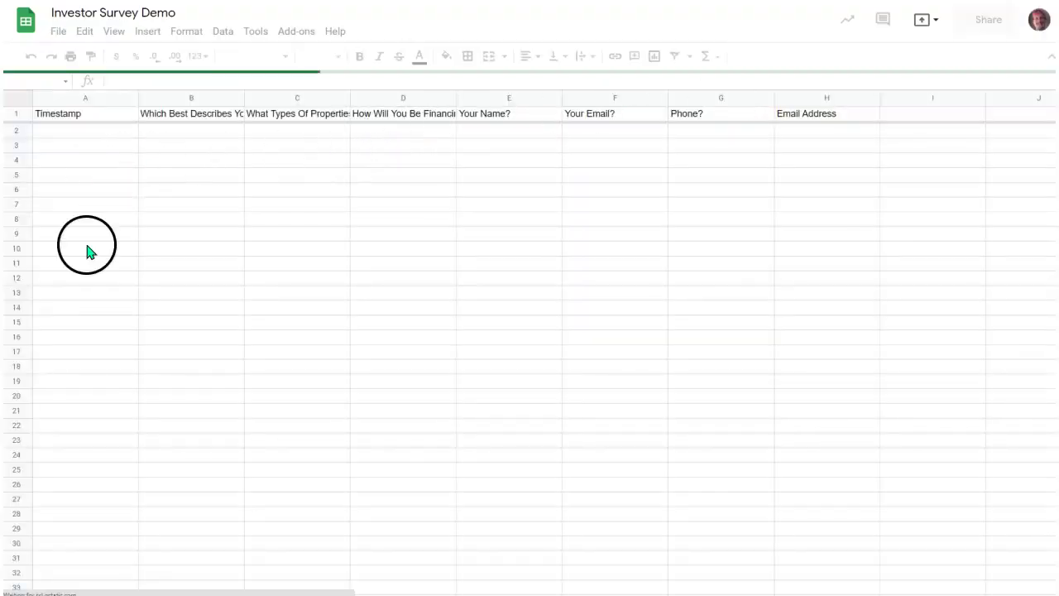
Review the Form Responses 1 headers, from Timestamp through Email Address, with no answers yet.
mouse_move(48, 91)
left_mouse_down()
mouse_move(21, 119)
mouse_move(659, 141)
mouse_move(858, 99)
mouse_move(262, 58)
left_mouse_up()
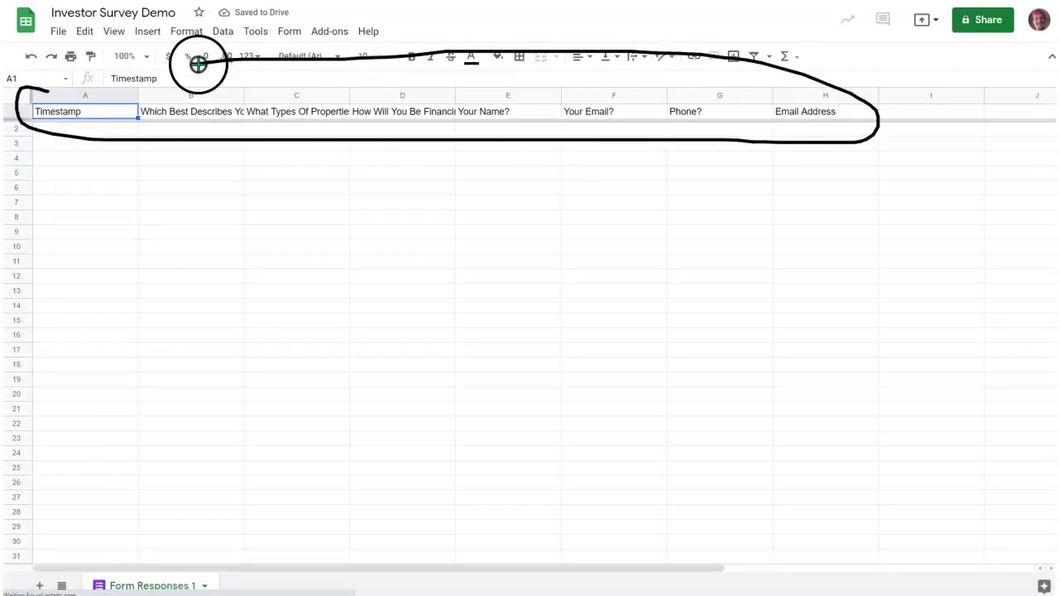
left_click_drag(200, 344, 111, 162)
mouse_move(185, 260)
left_mouse_down()
mouse_move(188, 159)
mouse_move(209, 193)
left_mouse_up()
left_click_drag(266, 245, 277, 205)
left_click_drag(288, 162, 310, 222)
mouse_move(383, 234)
left_mouse_down()
mouse_move(402, 169)
mouse_move(434, 211)
left_mouse_up()
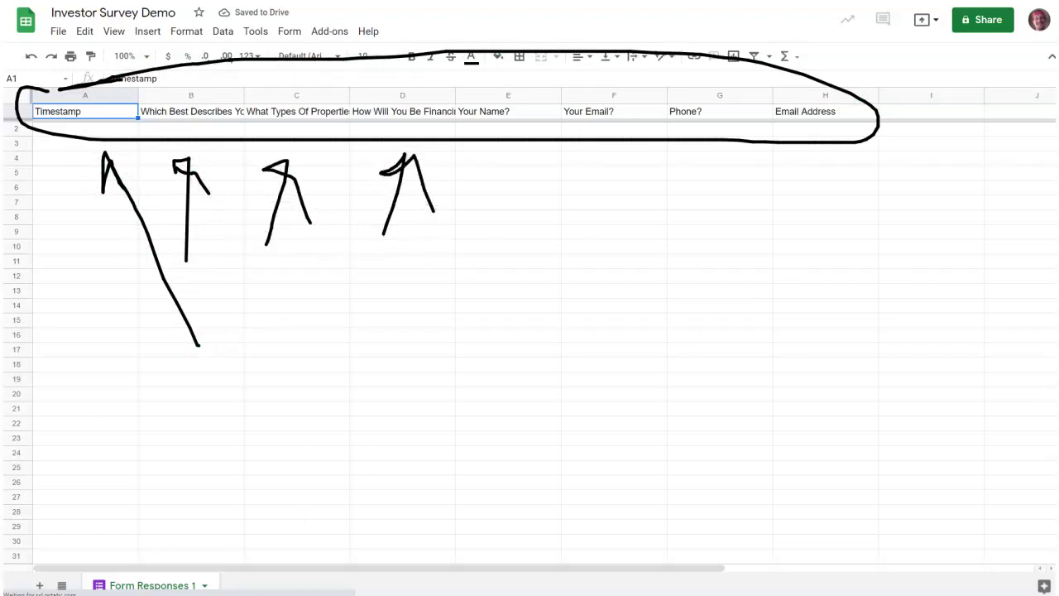
key("Escape")
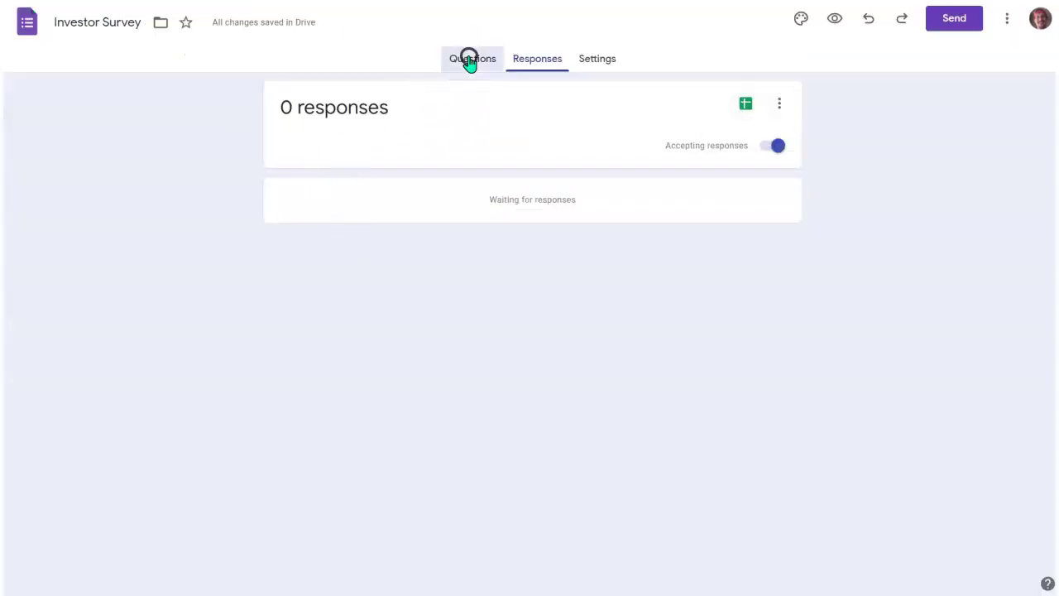
Go back to the Investor Survey's questions and scroll through them.
left_click(469, 59)
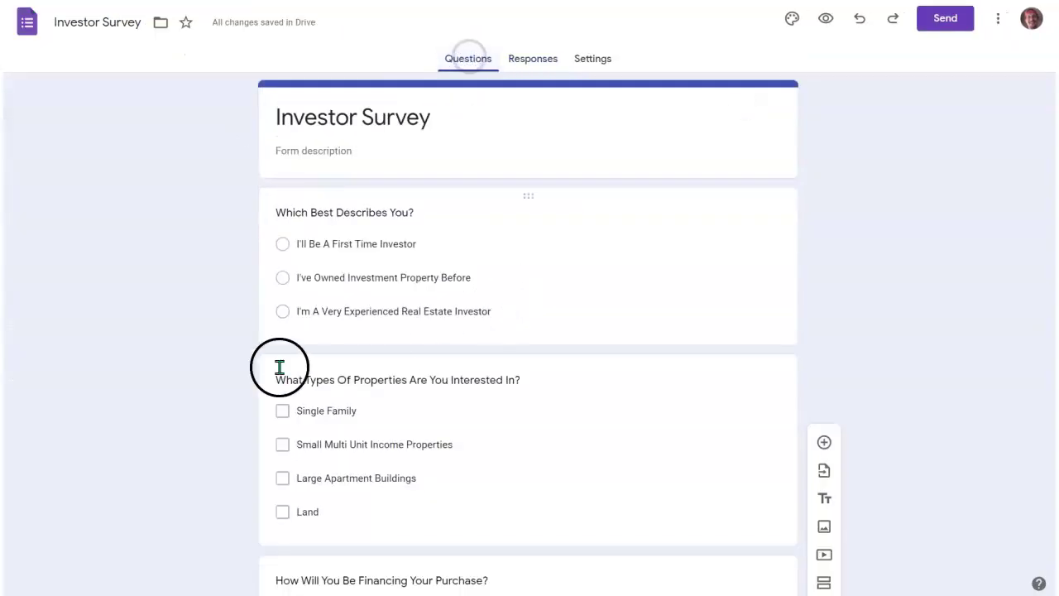
scroll(458, 245, "down", 2)
scroll(364, 198, "up", 2)
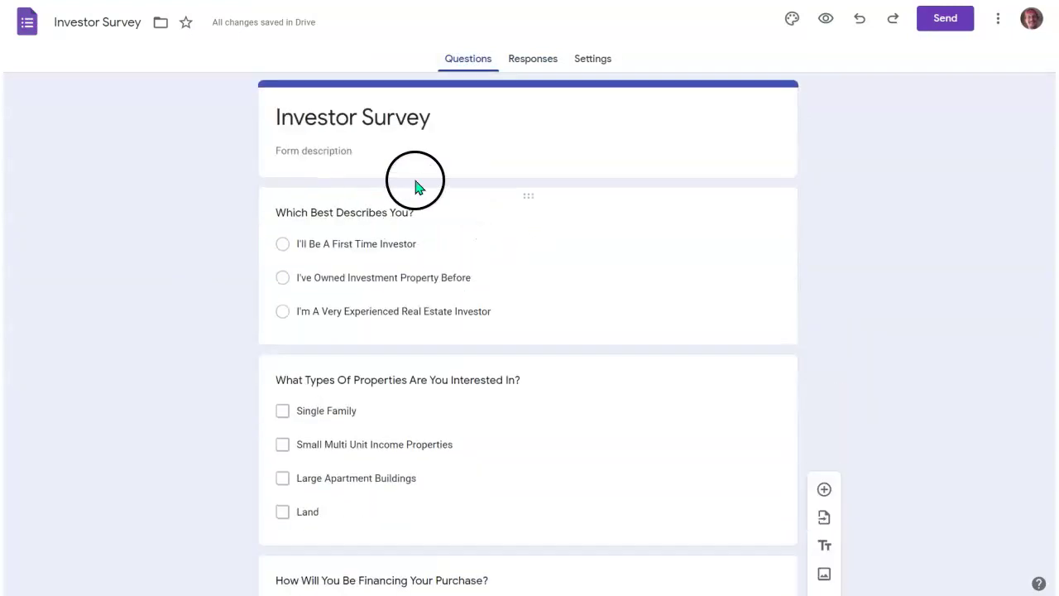
scroll(395, 207, "down", 2)
scroll(314, 211, "up", 2)
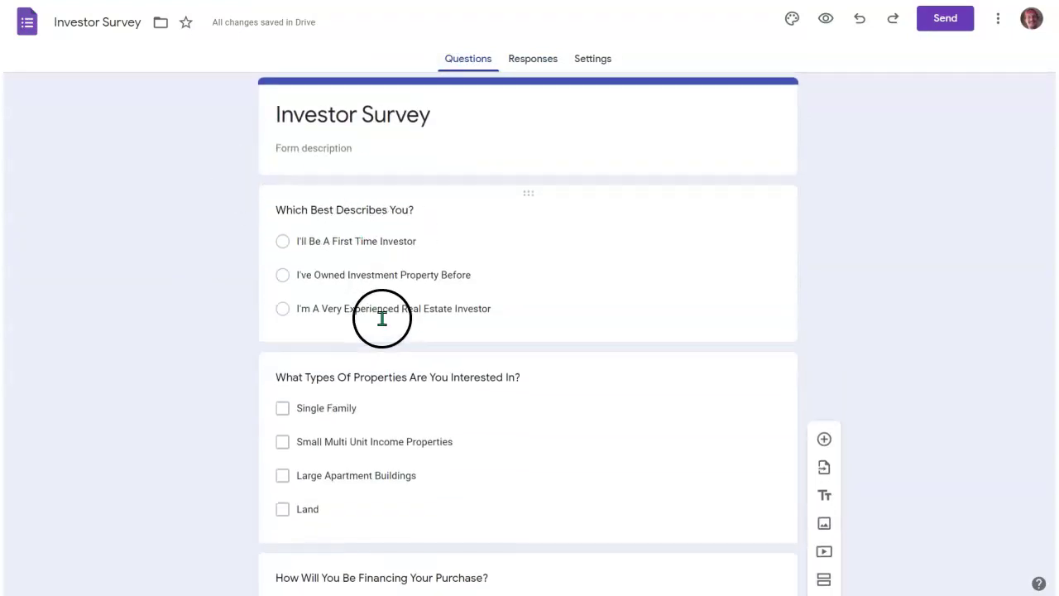
scroll(381, 319, "down", 3)
scroll(456, 300, "down", 3)
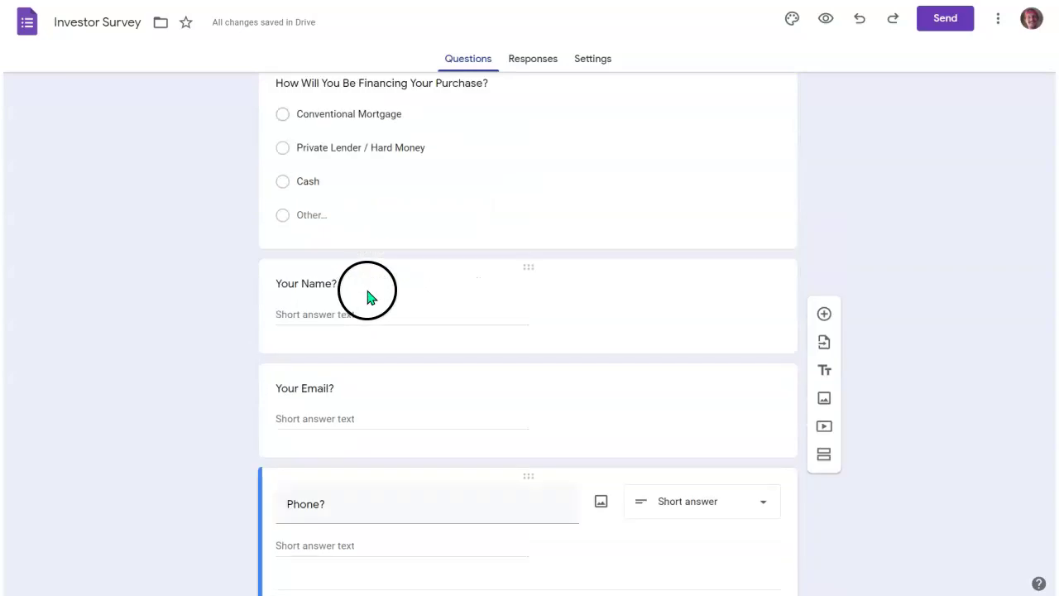
scroll(414, 390, "up", 7)
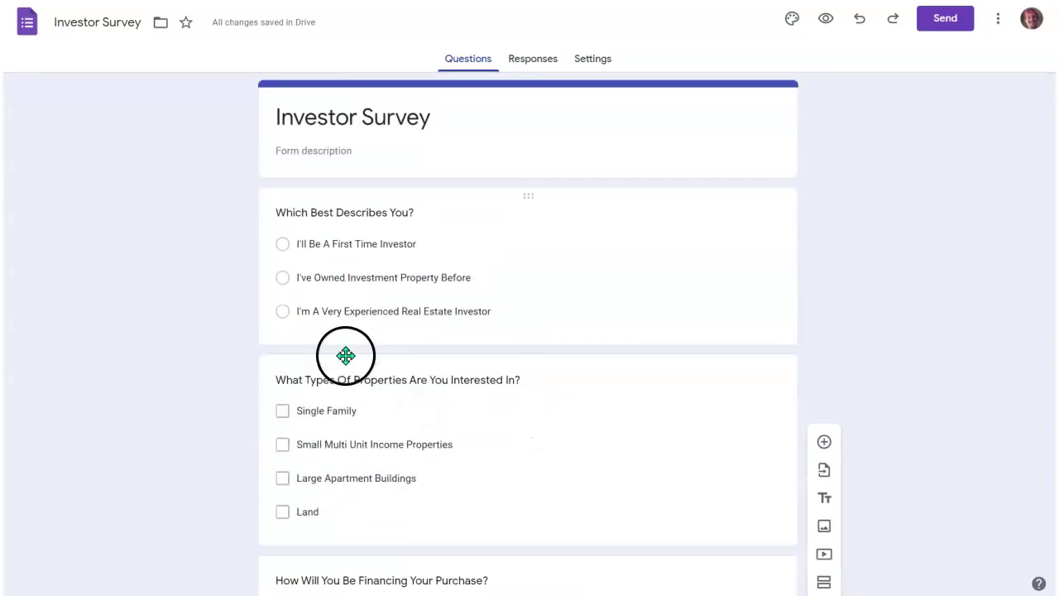
Start a test answer as a first-time investor interested in Single Family properties.
left_click(277, 243)
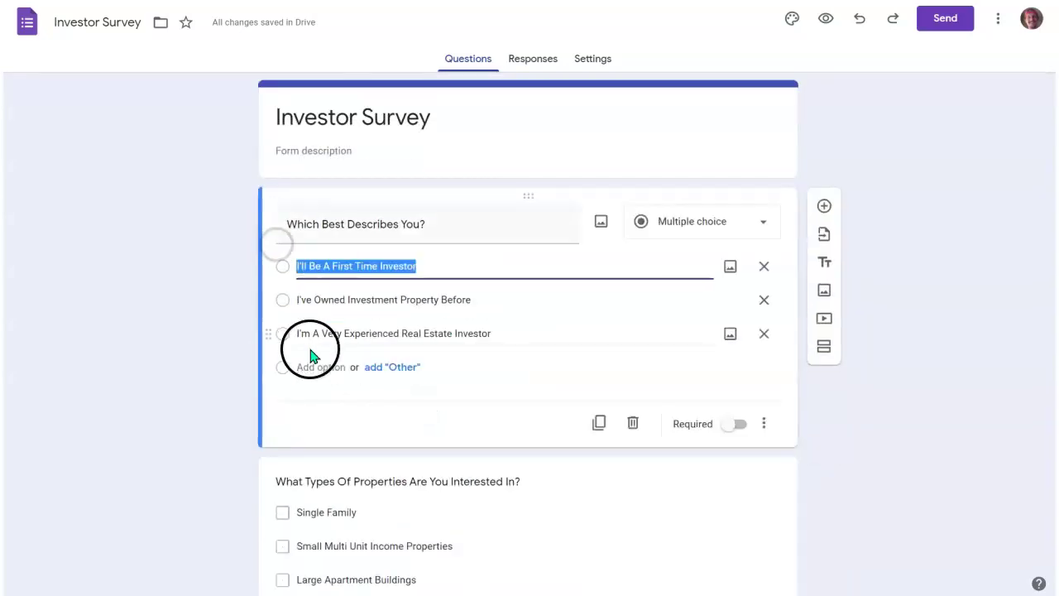
left_click(227, 312)
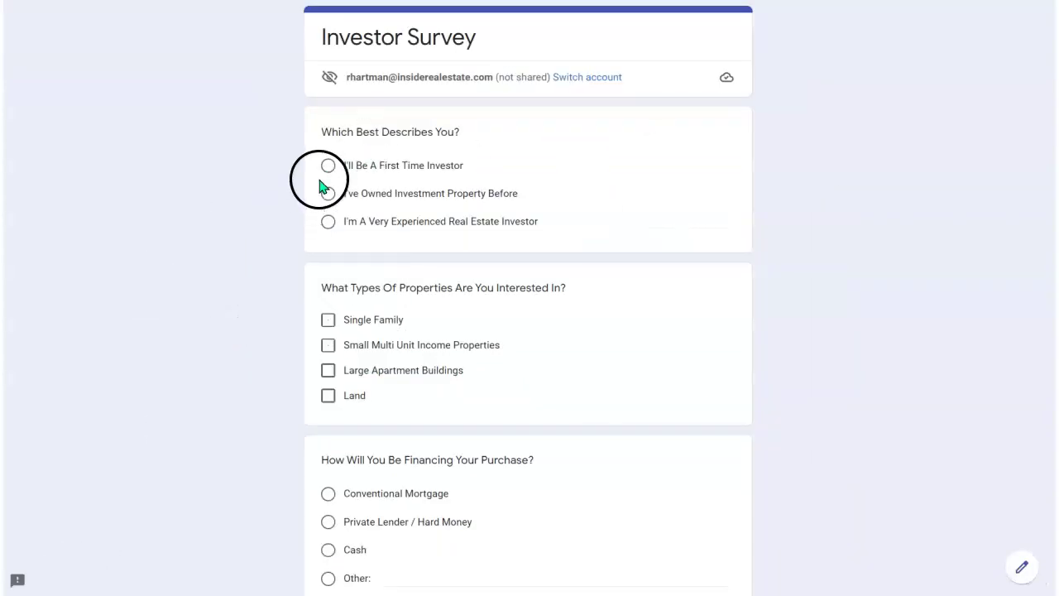
left_click(327, 166)
left_click(327, 347)
scroll(302, 278, "down", 4)
Choose Private Lender / Hard Money, fill in the name and contact fields, and submit.
left_click(329, 179)
left_click(339, 365)
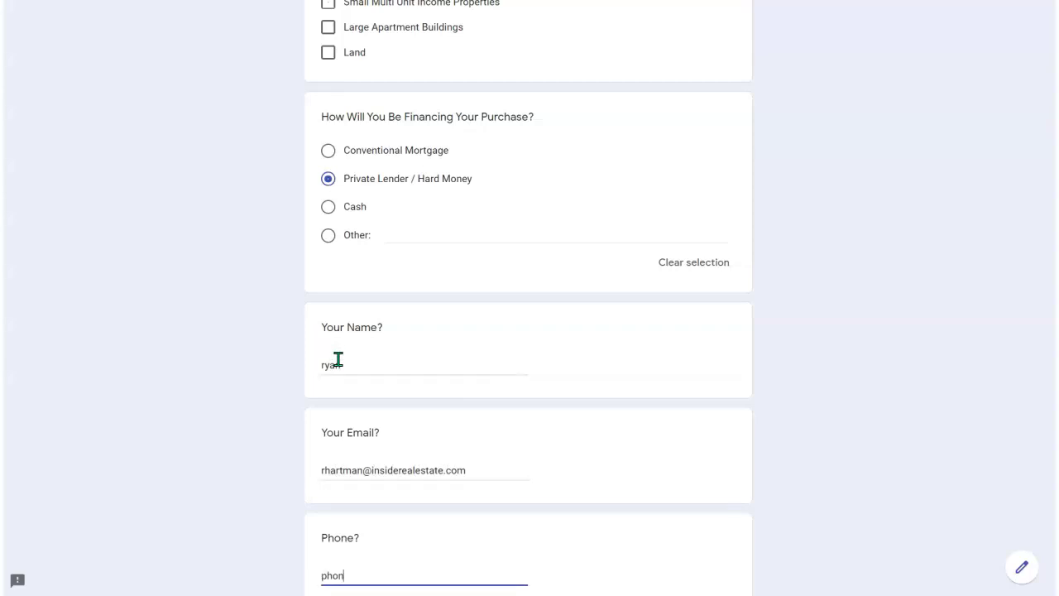
scroll(339, 360, "down", 2)
left_click(335, 486)
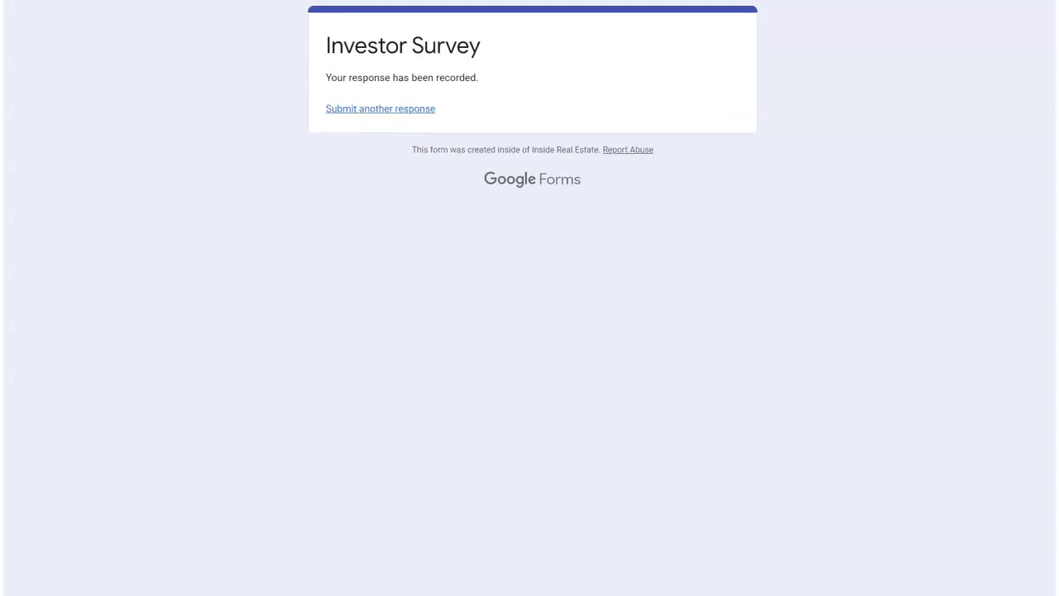
left_click(366, 1)
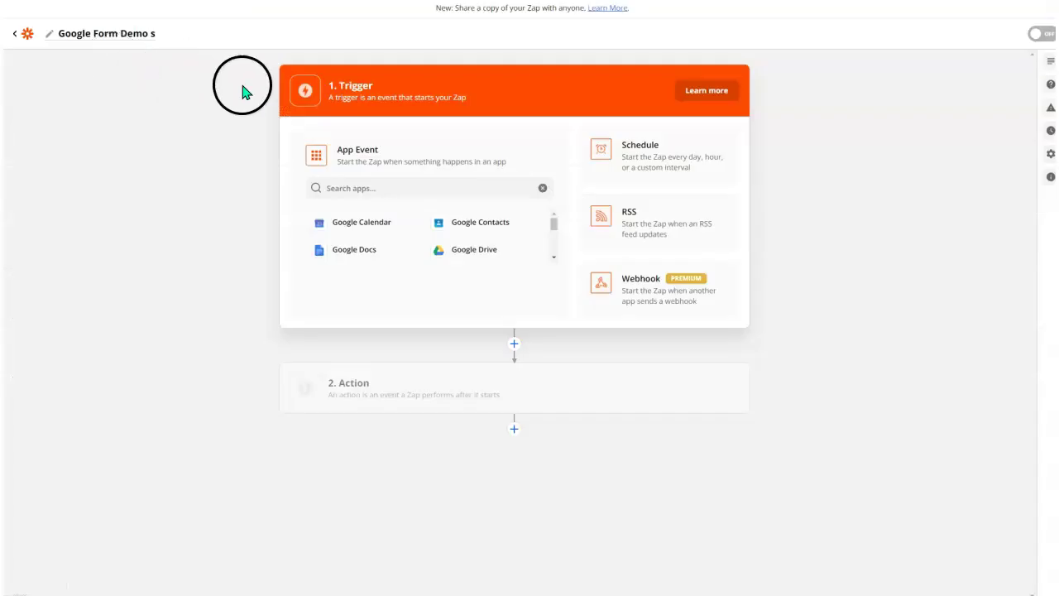
Start a new zap from the Zaps list and name it 'Google Form --> kvcore demo'.
left_click(15, 35)
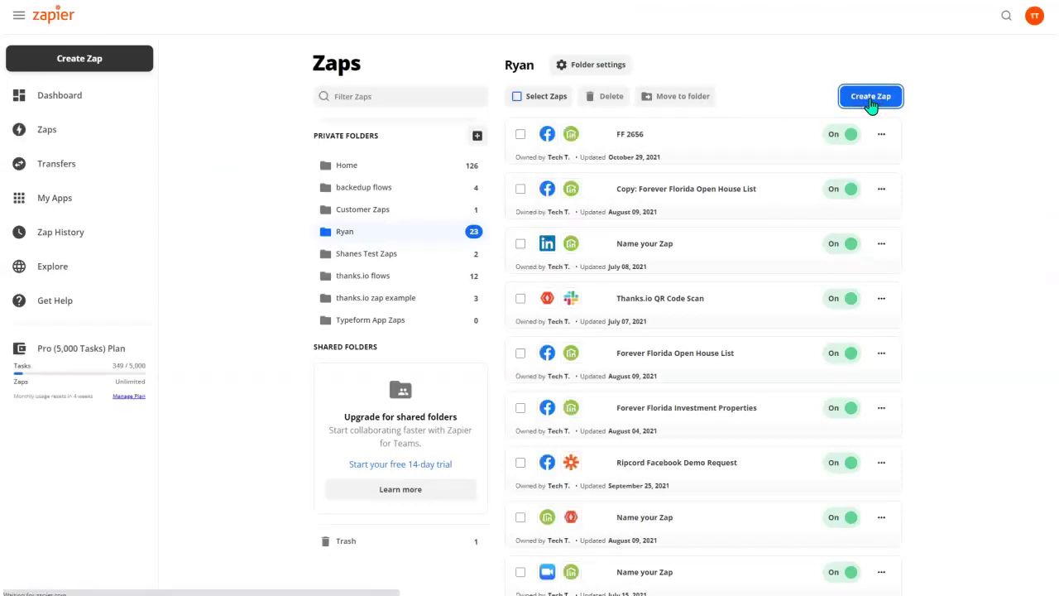
left_click(871, 97)
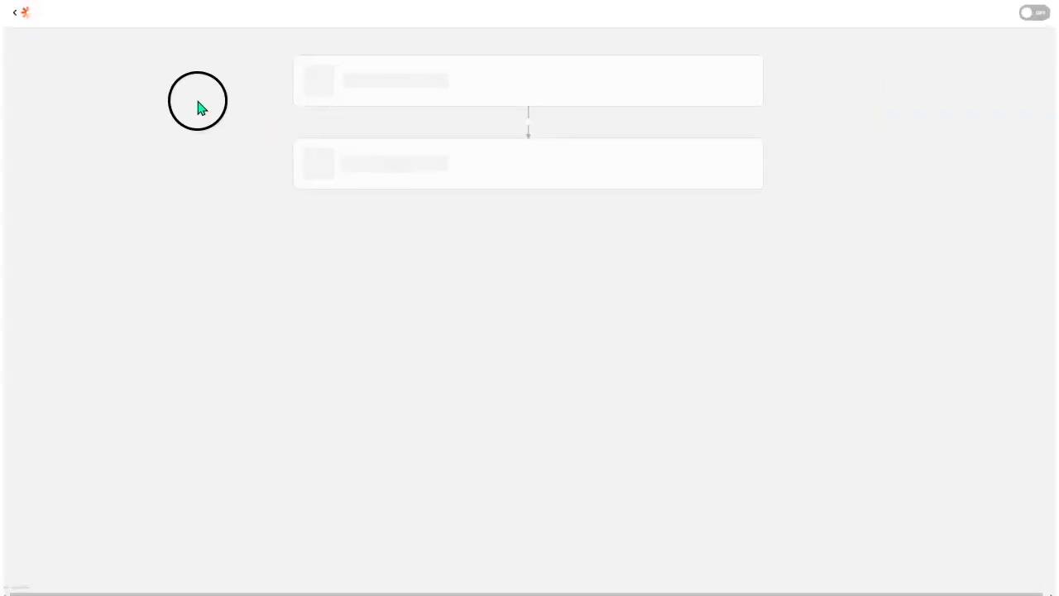
left_click(69, 35)
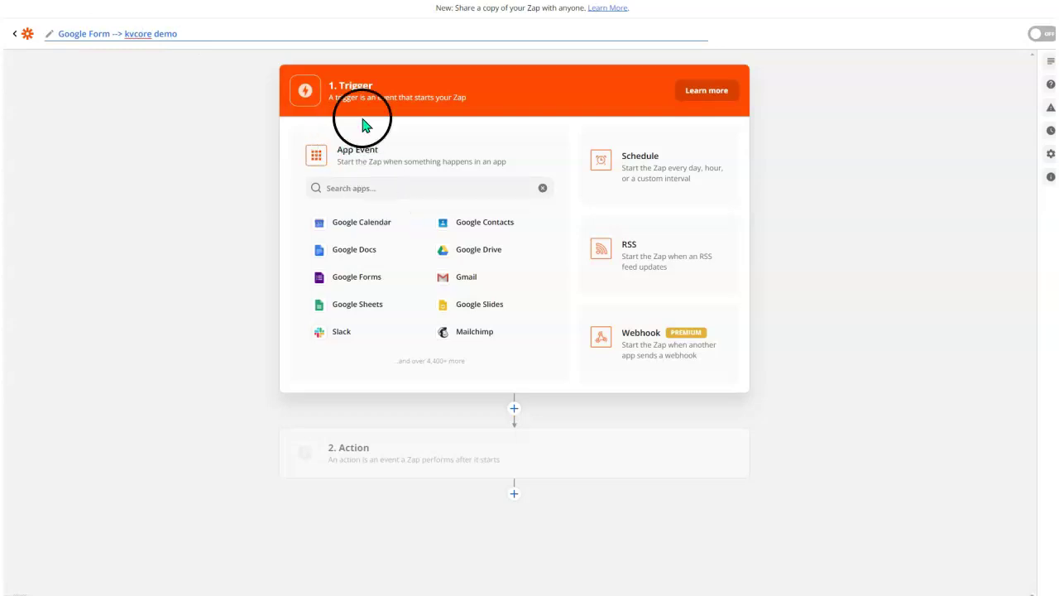
Set the trigger to Google Sheets with the New Spreadsheet Row event.
left_click_drag(382, 90, 349, 88)
left_click(347, 189)
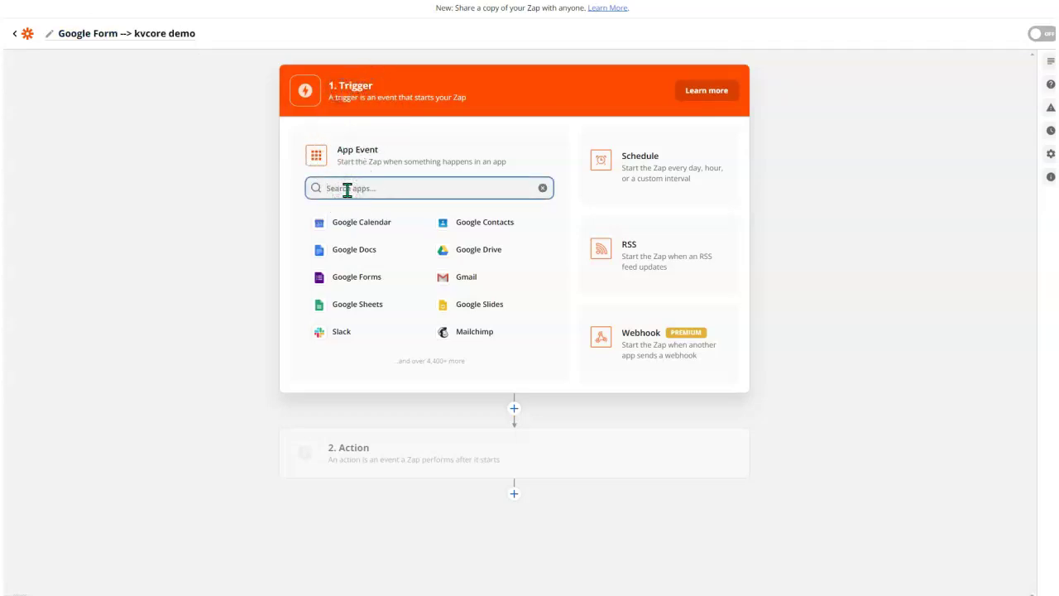
type("s")
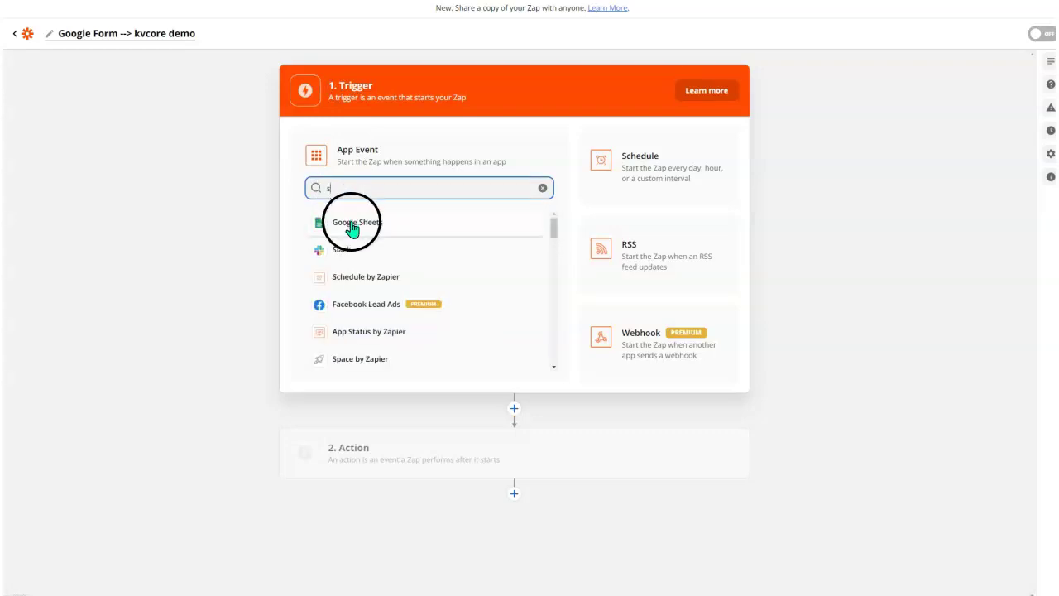
left_click(354, 230)
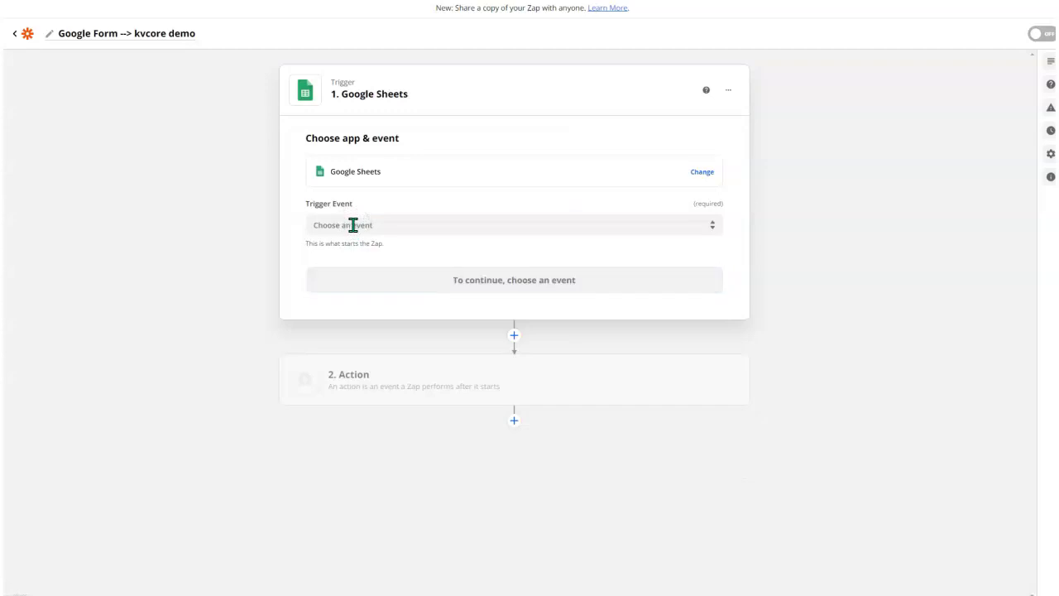
left_click(351, 223)
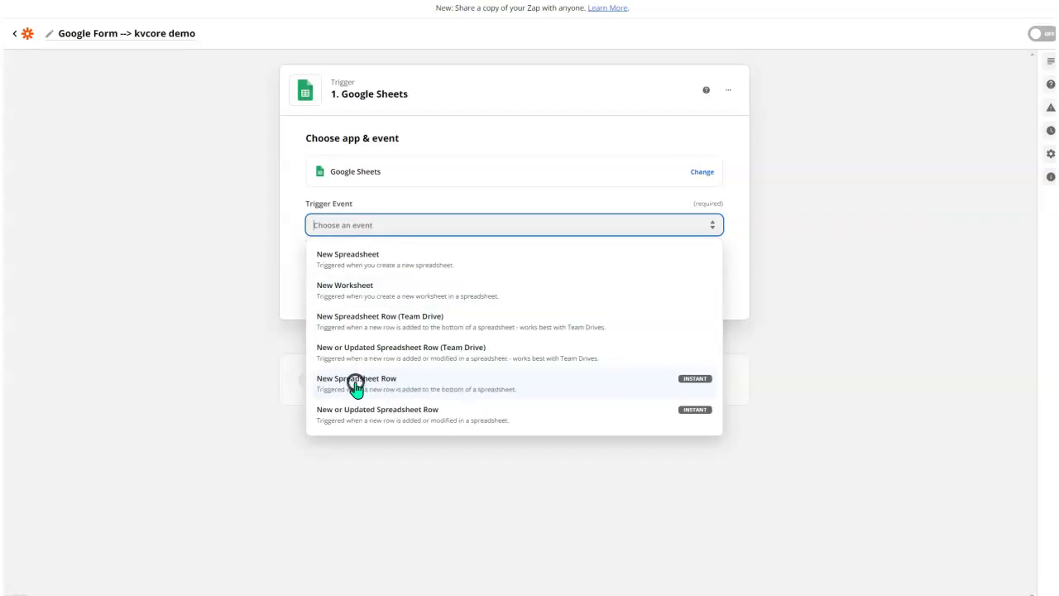
left_click(355, 383)
left_click(414, 278)
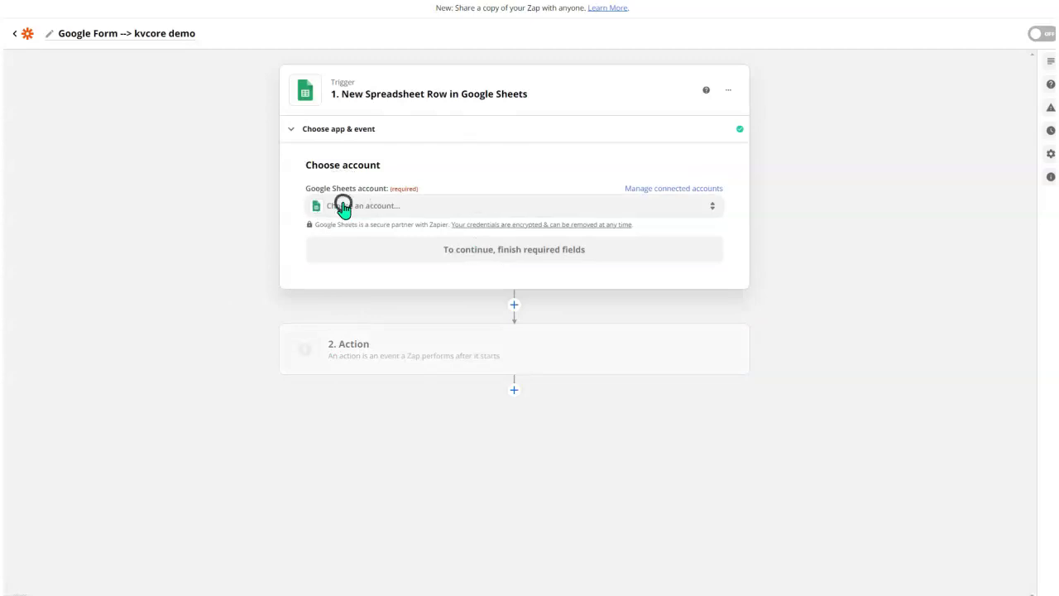
Connect a Google account to the trigger and grant Zapier access to it.
left_click(343, 206)
left_click(436, 294)
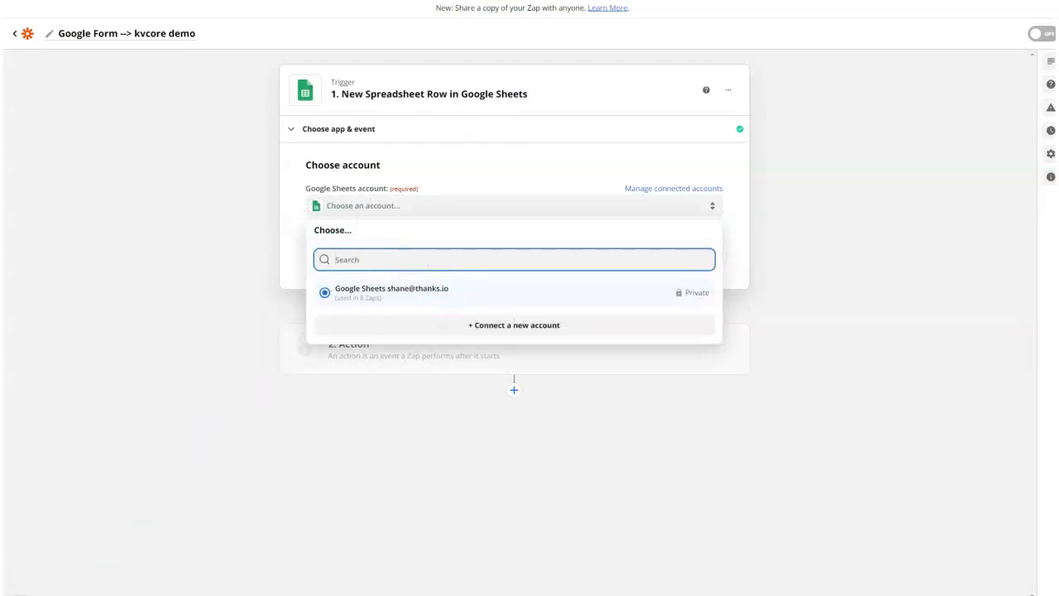
left_click(476, 327)
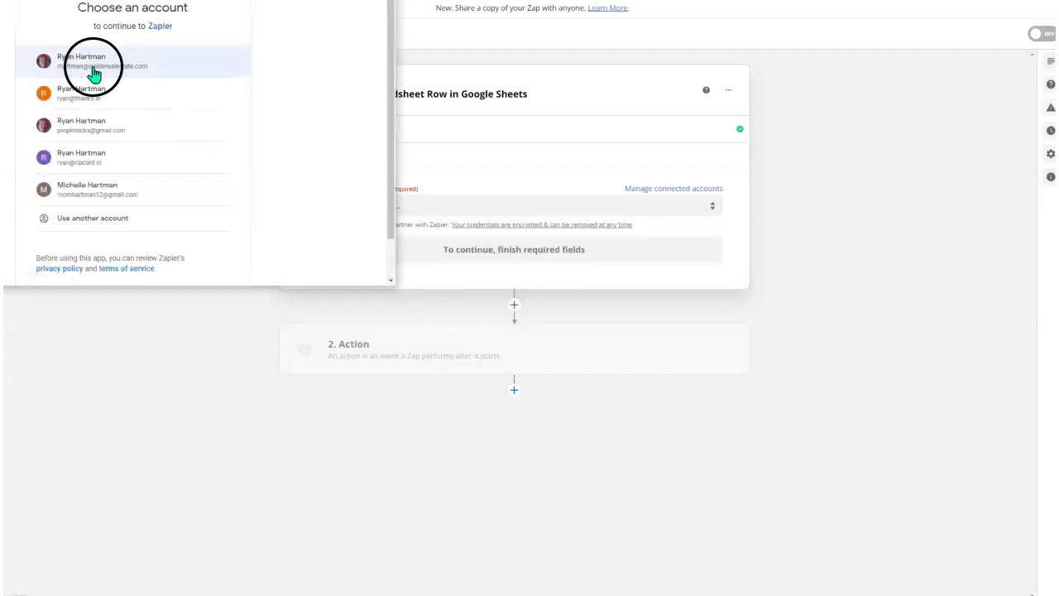
left_click(93, 73)
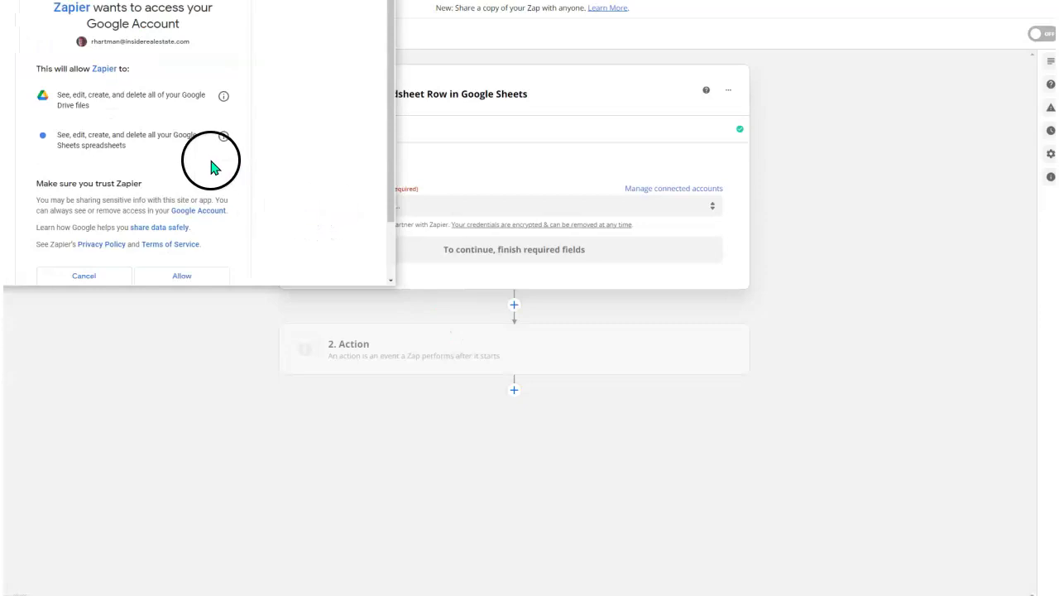
scroll(214, 166, "down", 2)
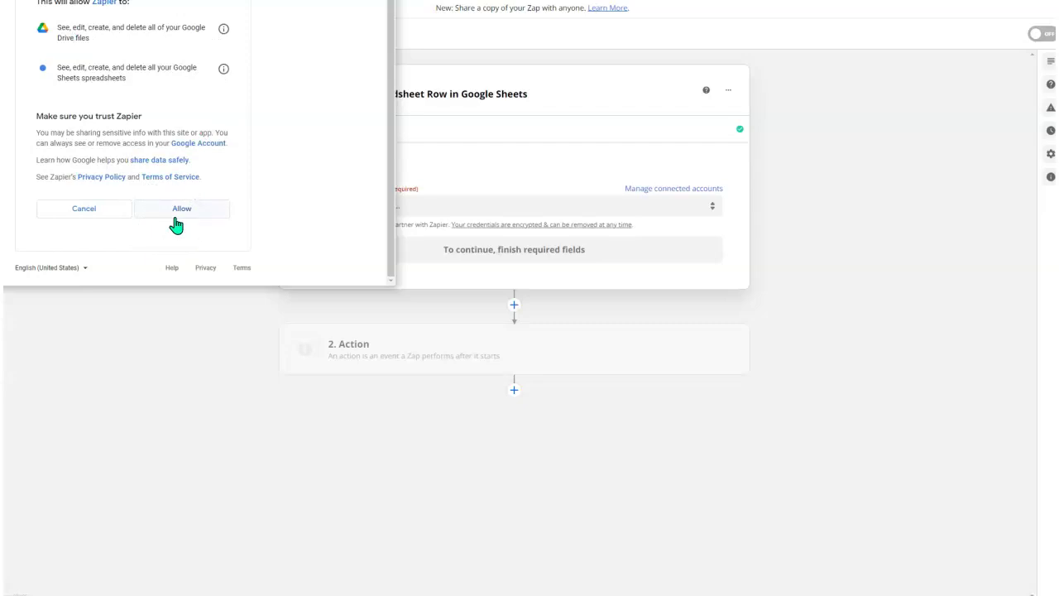
left_click(175, 218)
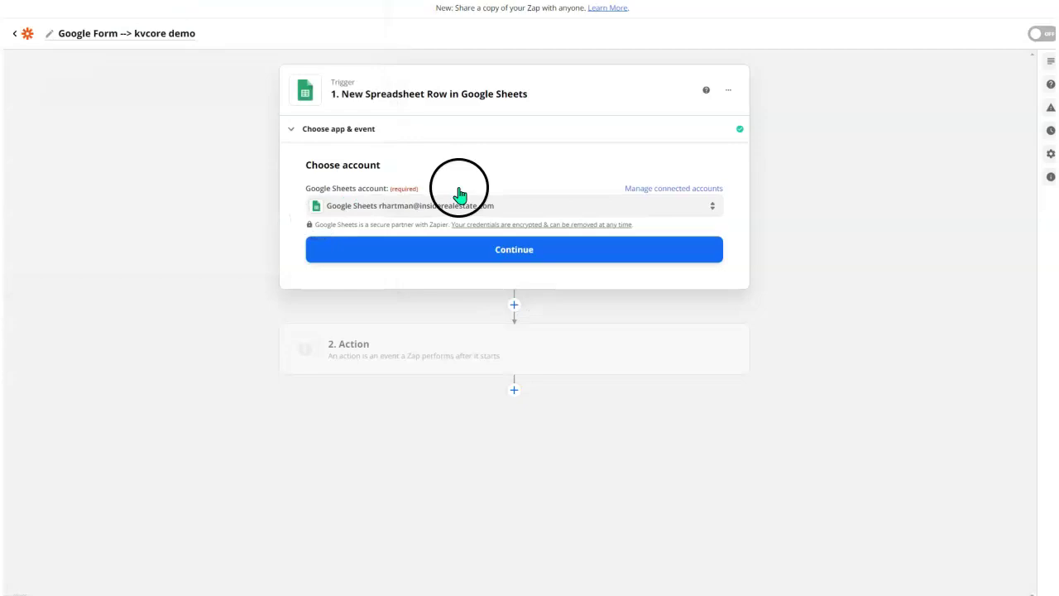
Confirm the account and select the Investor Survey Demo spreadsheet's Form Responses 1 worksheet.
left_click(485, 246)
left_click(344, 280)
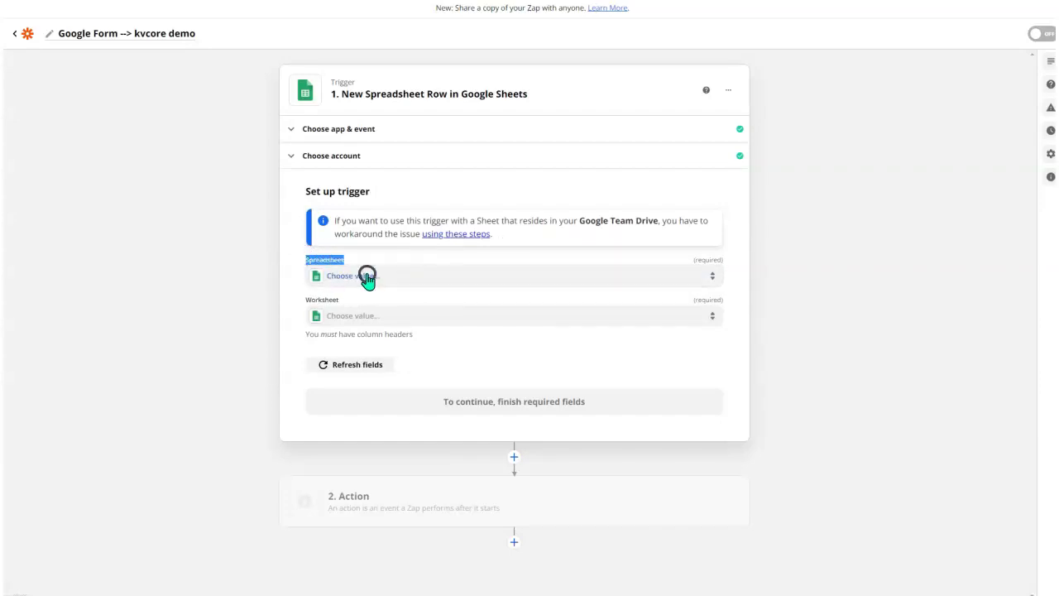
left_click(368, 280)
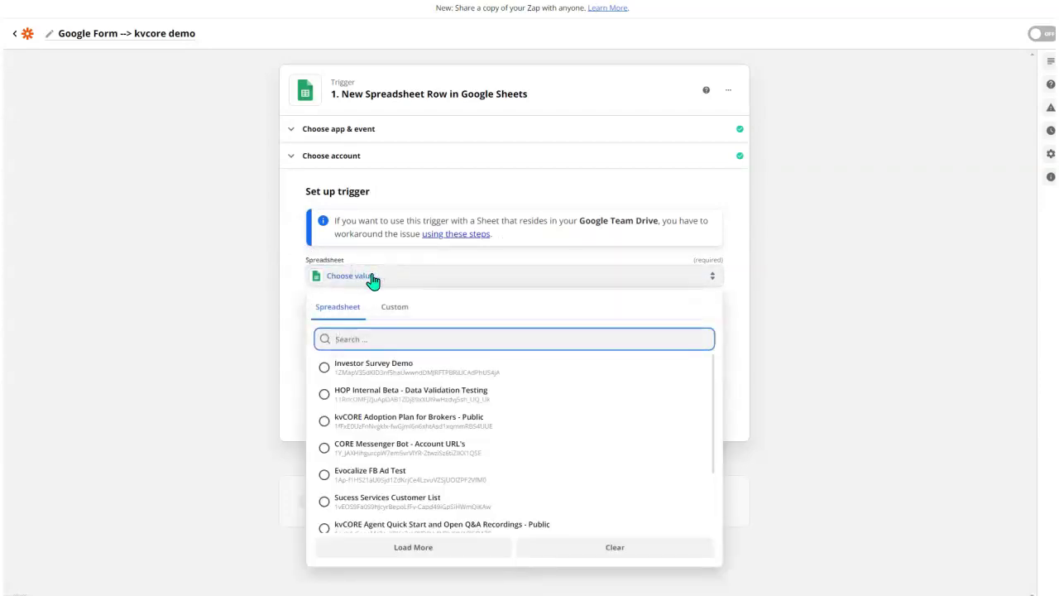
left_click(323, 372)
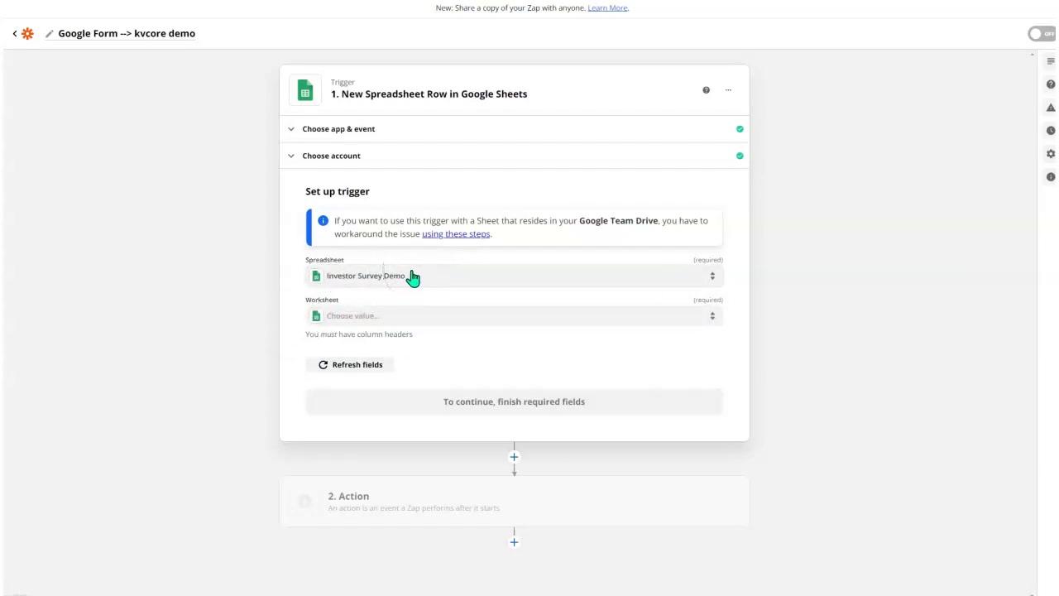
left_click(371, 315)
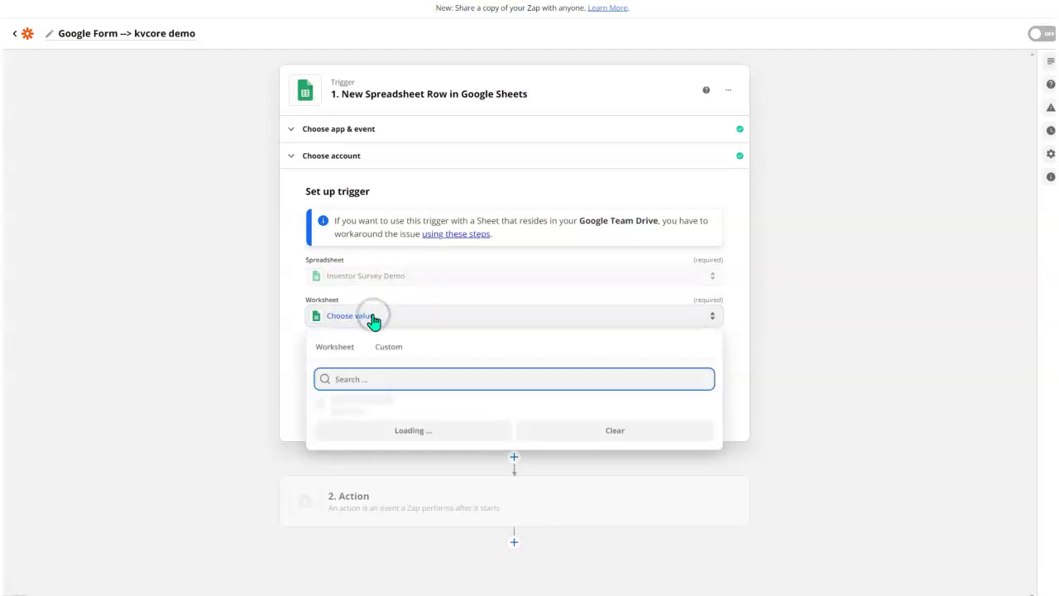
left_click(324, 407)
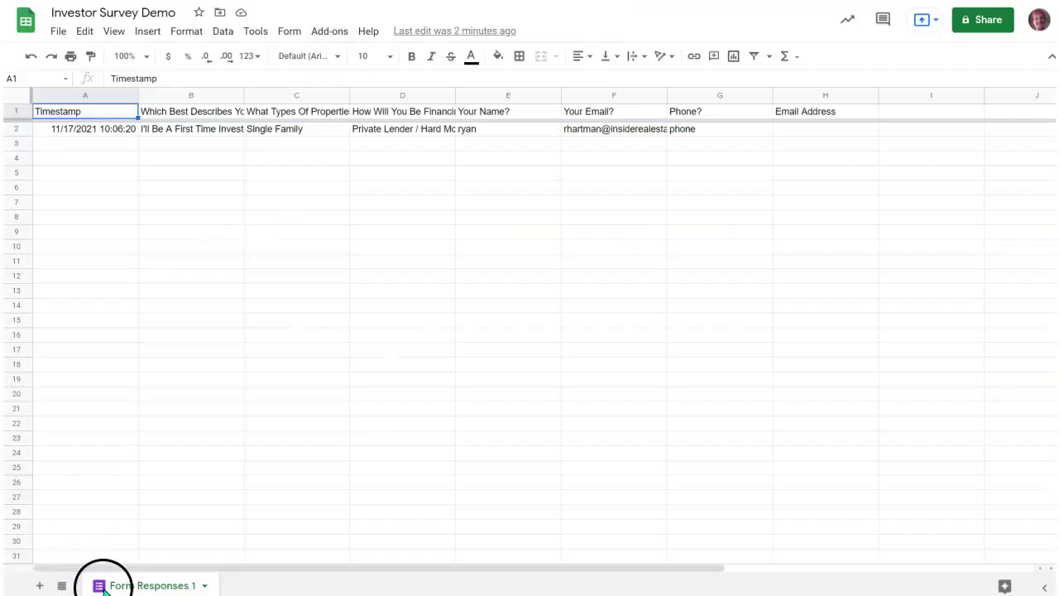
Check the response columns in Form Responses 1, then return to the Zapier trigger setup.
mouse_move(326, 517)
left_mouse_down()
mouse_move(85, 488)
mouse_move(105, 586)
left_mouse_up()
mouse_move(508, 326)
left_mouse_down()
mouse_move(520, 536)
mouse_move(536, 503)
left_mouse_up()
mouse_move(581, 389)
left_mouse_down()
mouse_move(620, 549)
mouse_move(646, 409)
left_mouse_up()
mouse_move(206, 331)
left_mouse_down()
mouse_move(156, 536)
mouse_move(202, 514)
left_mouse_up()
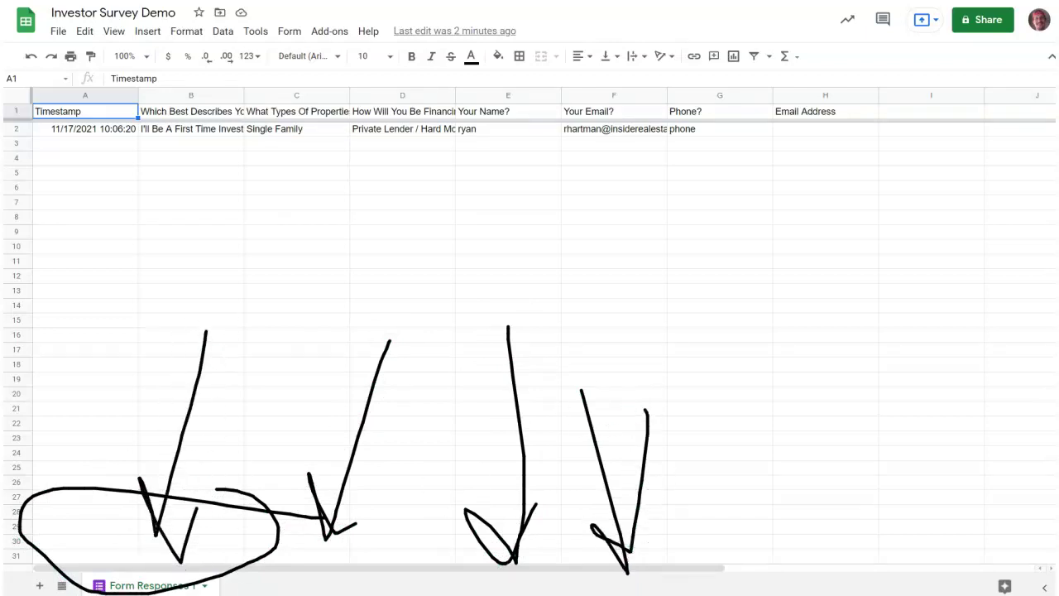
key("Escape")
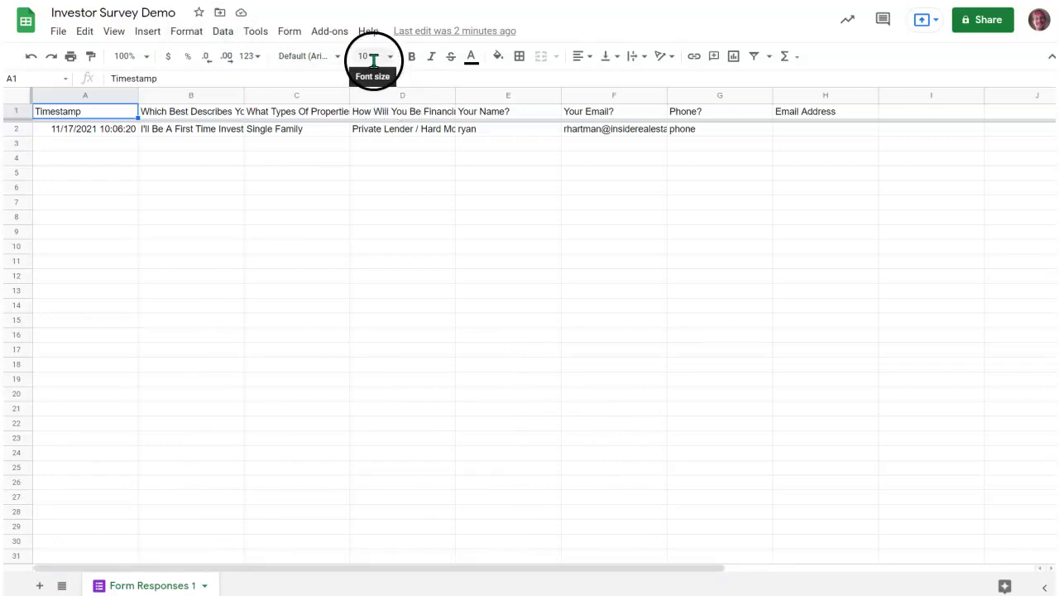
key("ctrl+Tab")
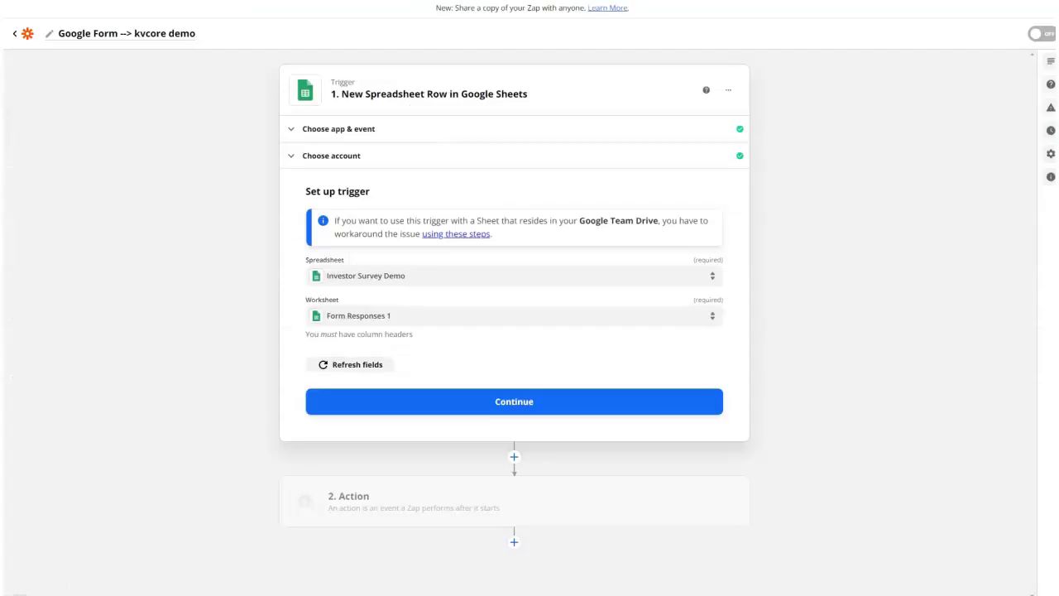
Confirm the spreadsheet and worksheet, test the trigger to pull in survey row 2, and continue to step 2.
left_click(438, 407)
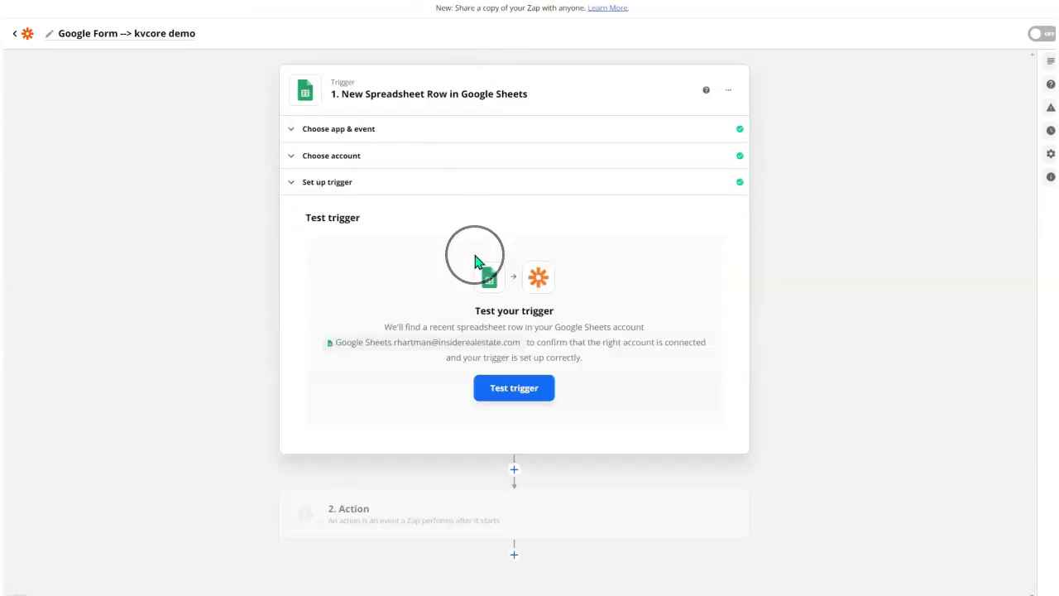
left_click(527, 397)
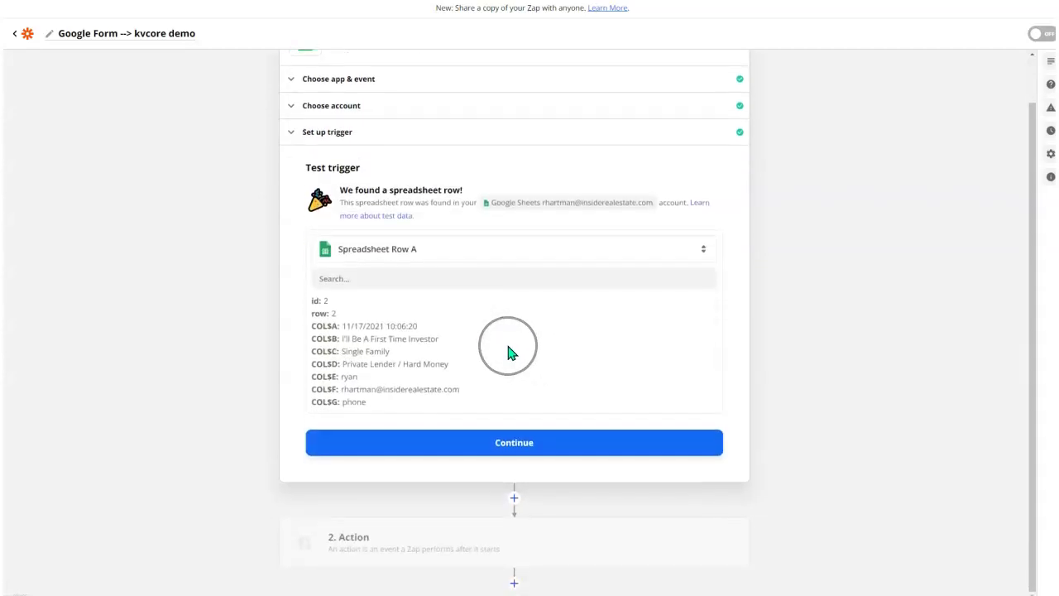
scroll(510, 353, "up", 1)
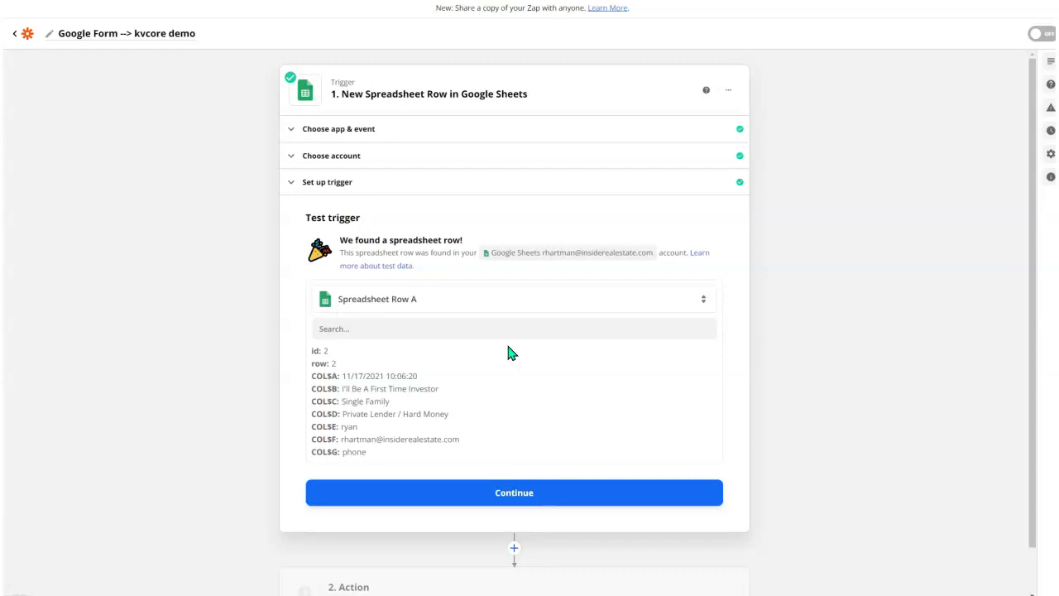
scroll(510, 352, "down", 1)
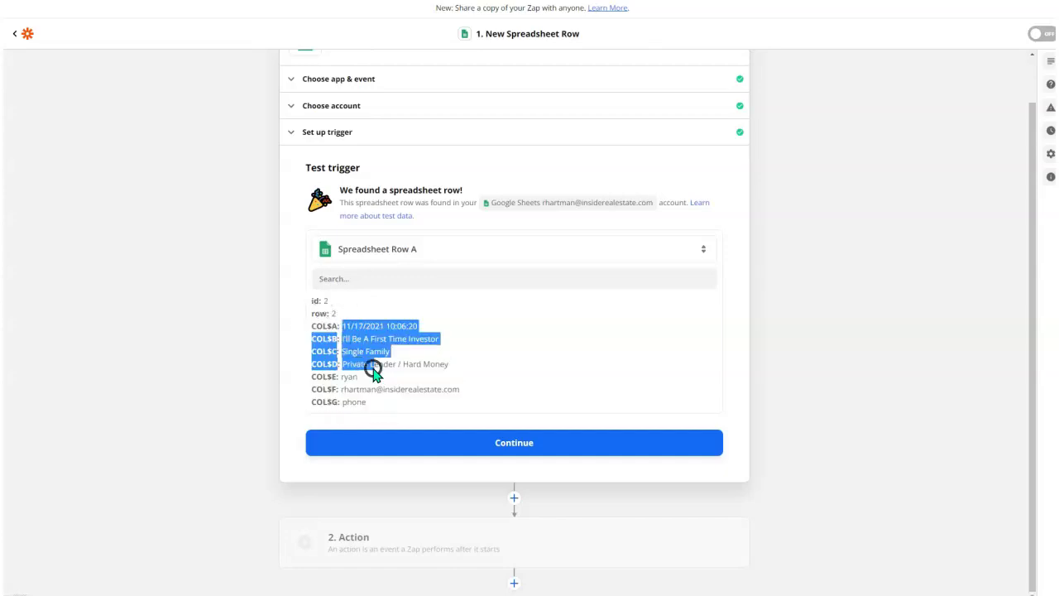
left_click_drag(366, 346, 373, 370)
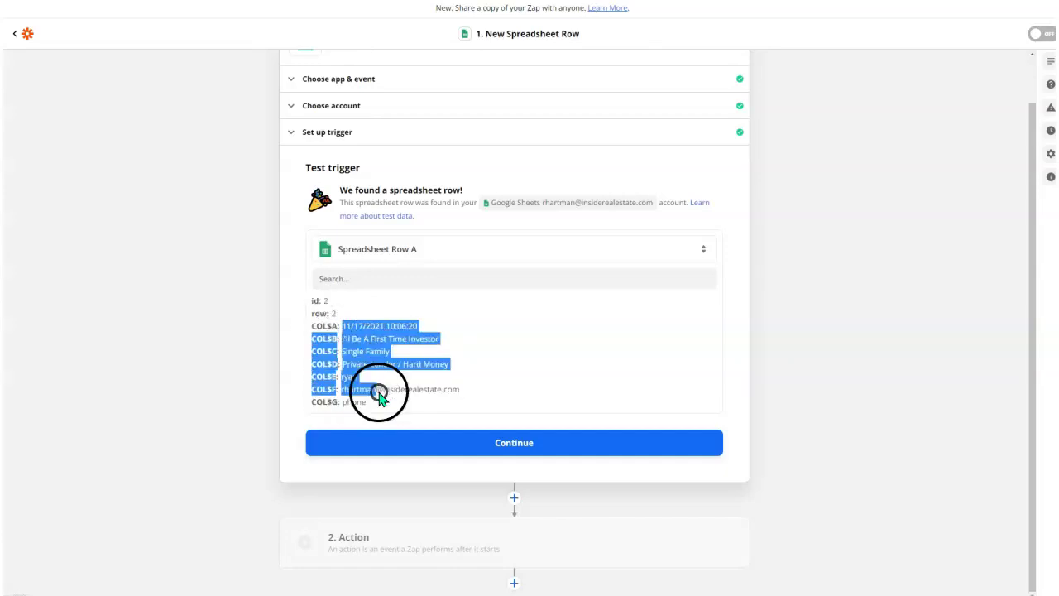
left_click(508, 441)
left_click(358, 401)
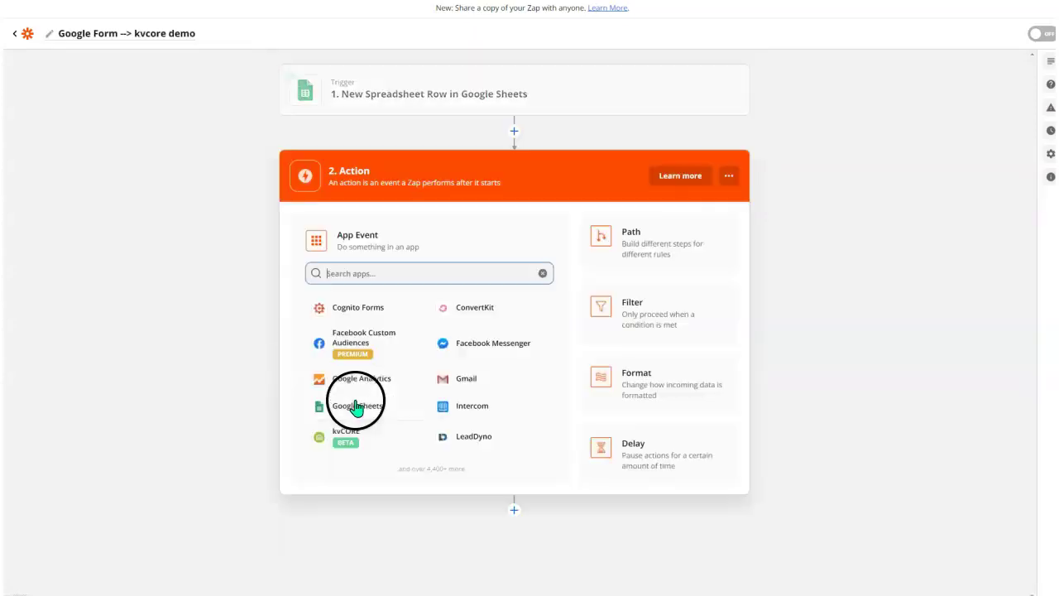
Choose kvCORE as the action app with the Create Contact (Post) event.
type("kvcore")
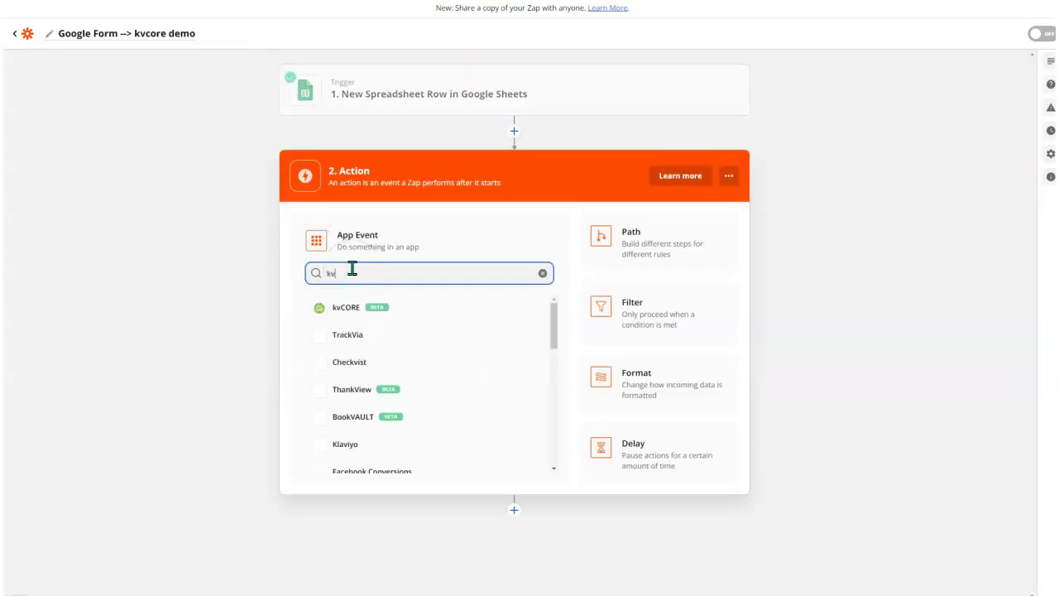
left_click(343, 303)
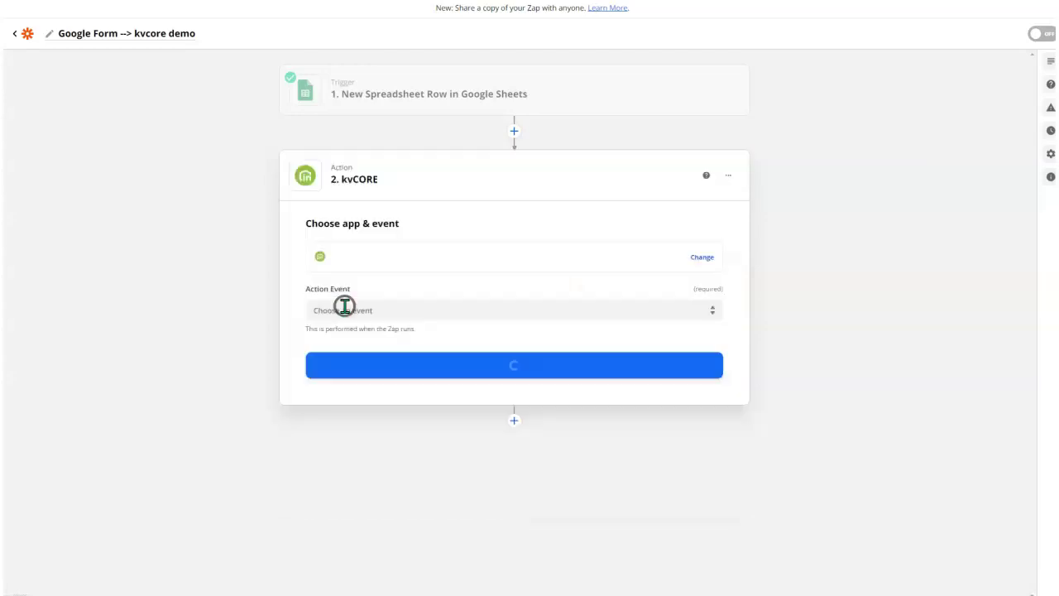
left_click(373, 307)
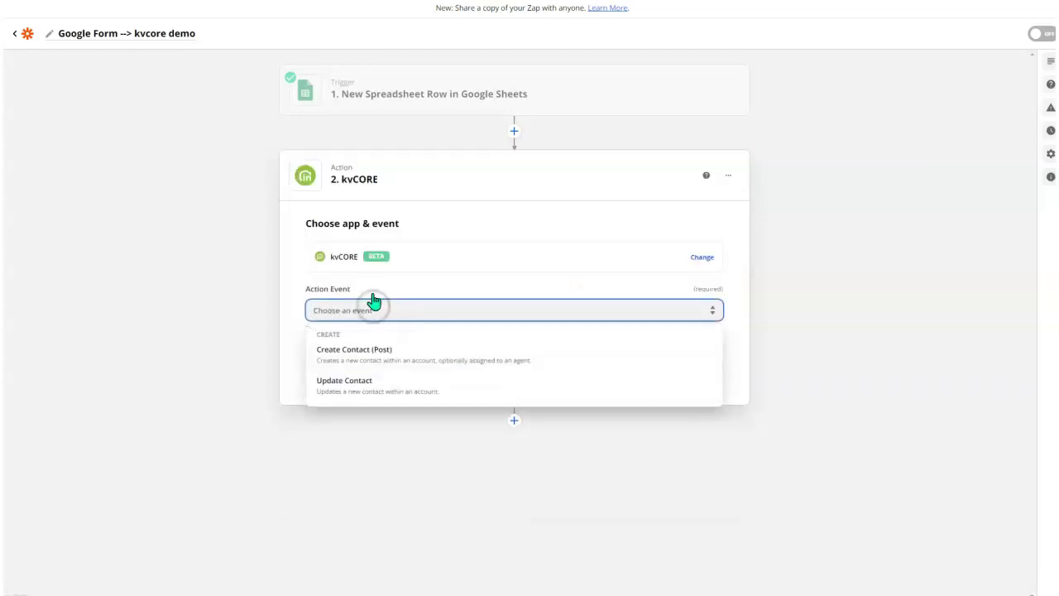
left_click(352, 364)
left_click(507, 369)
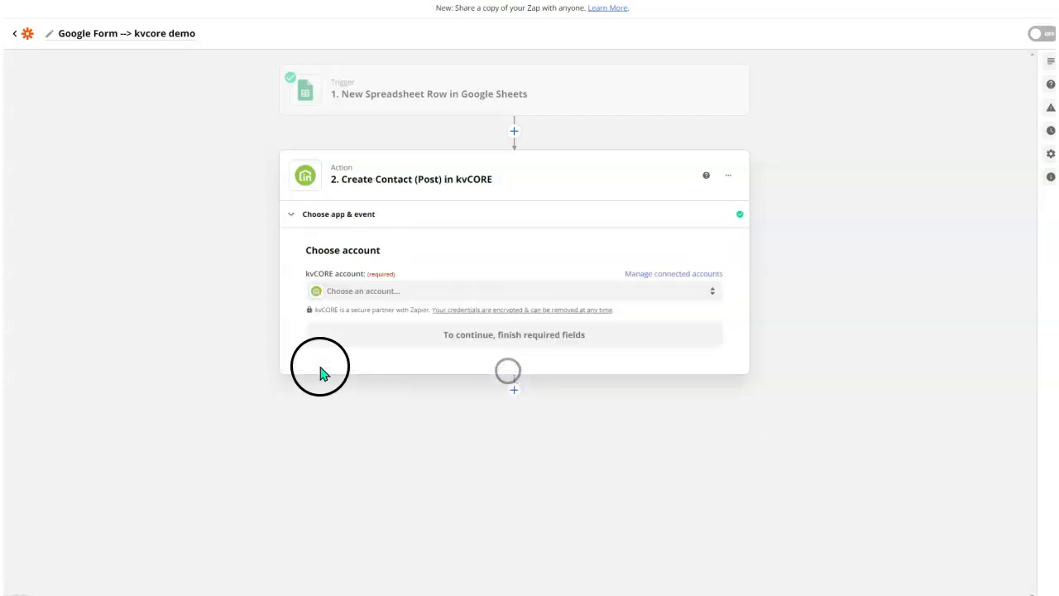
Recheck the action event, trying Update Contact before settling back on Create Contact (Post).
left_click(339, 213)
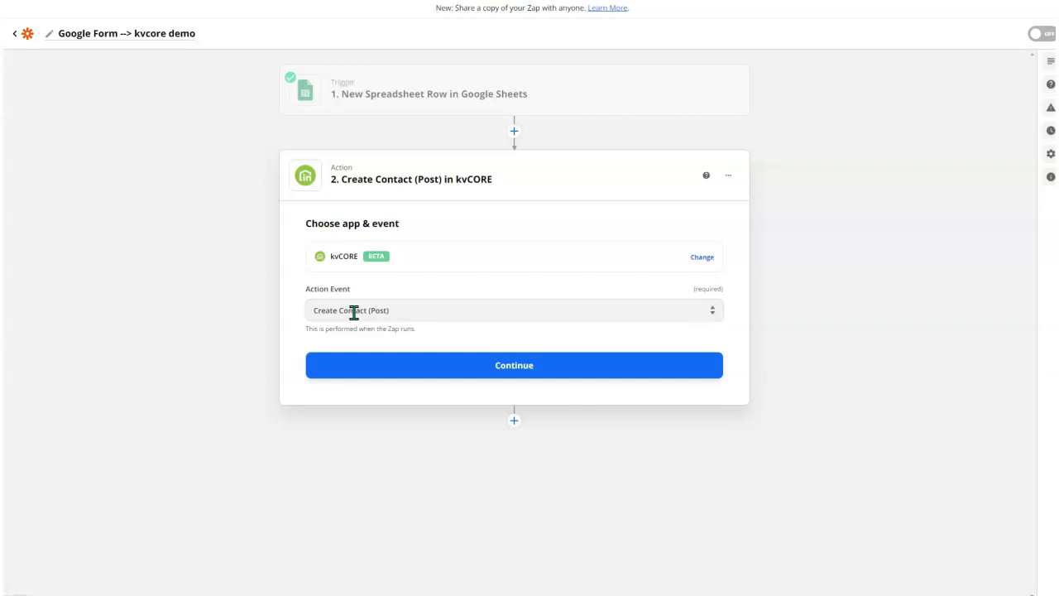
left_click(371, 311)
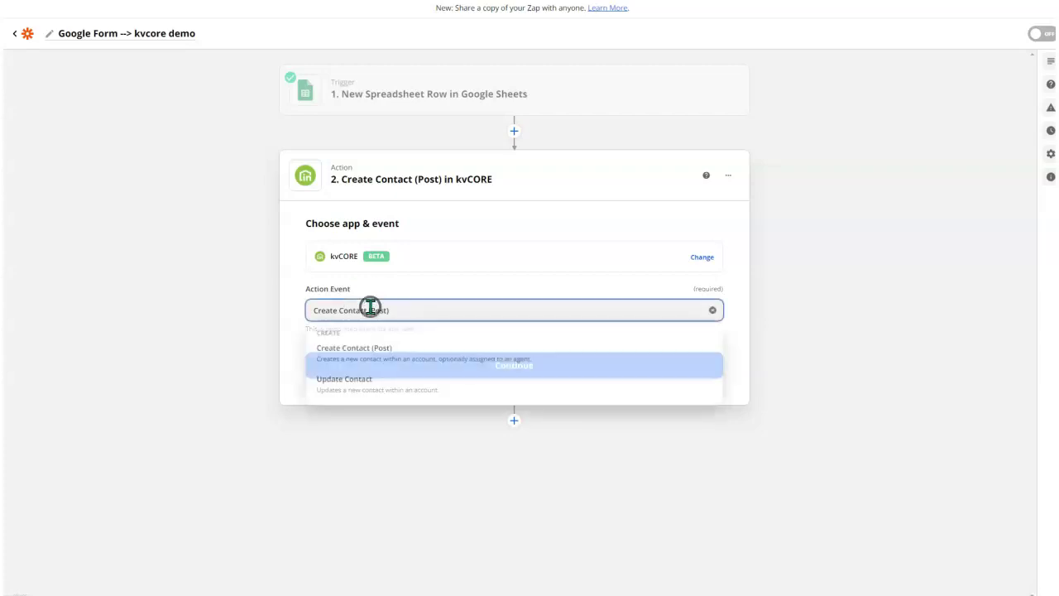
left_click(384, 389)
left_click(366, 308)
left_click(369, 364)
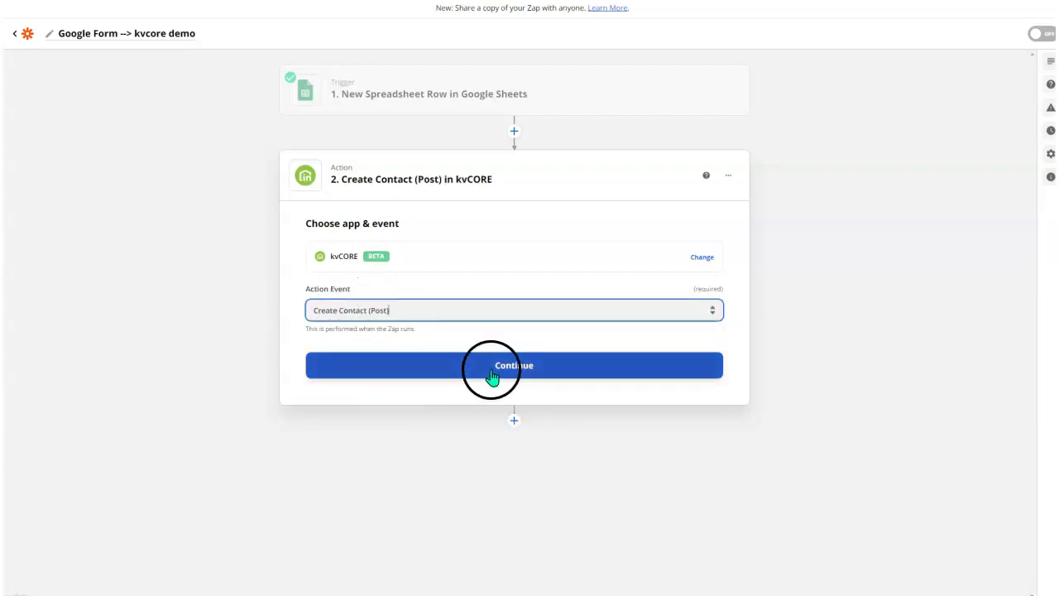
left_click(489, 369)
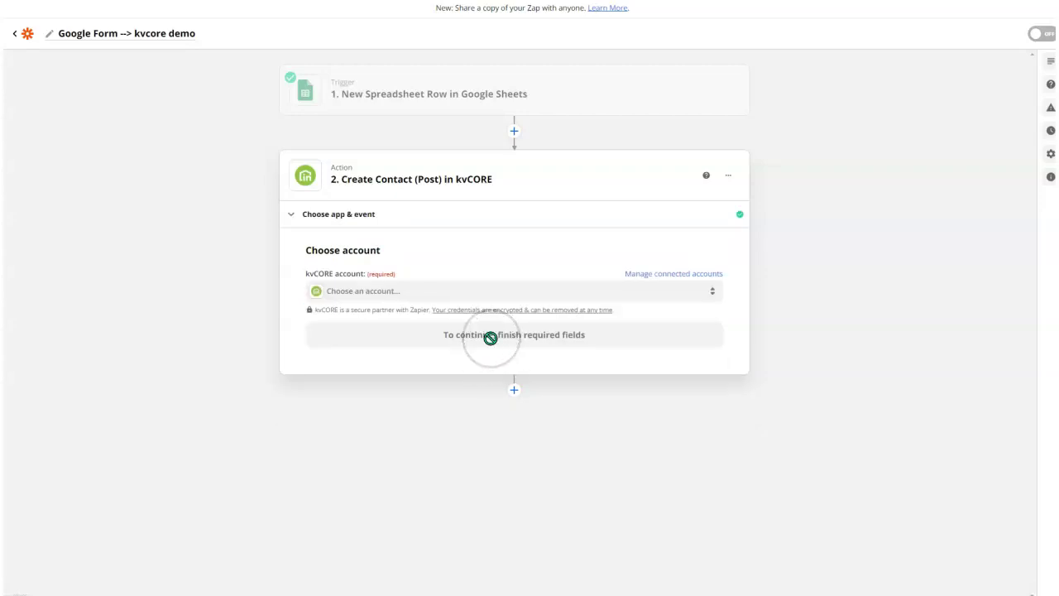
Connect the Forever Florida Real Estate Company kvCORE account, then go to kvCORE's Lead Engine.
left_click(385, 294)
scroll(416, 403, "down", 5)
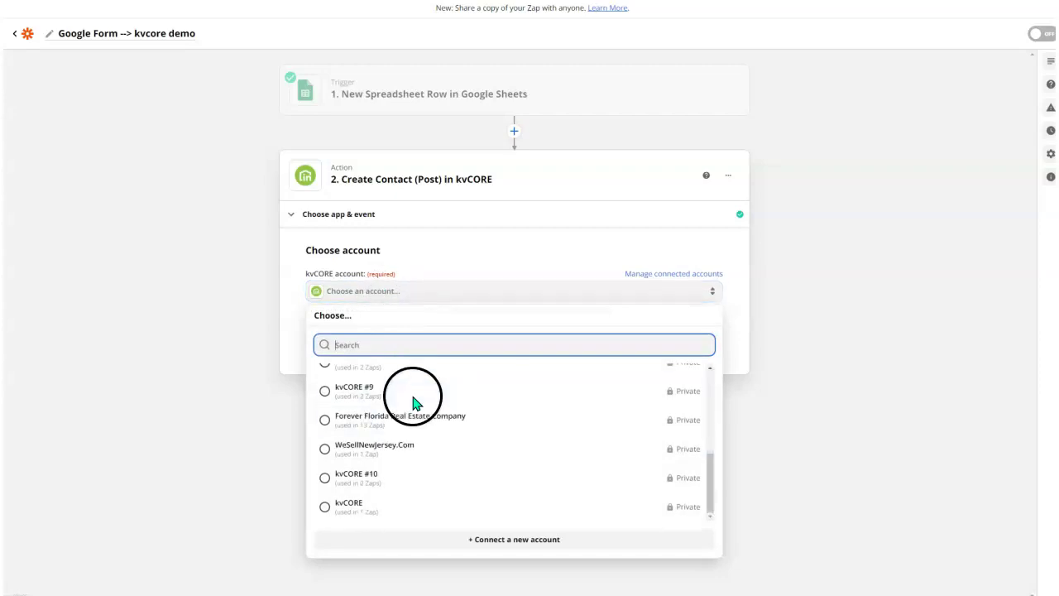
left_click(374, 427)
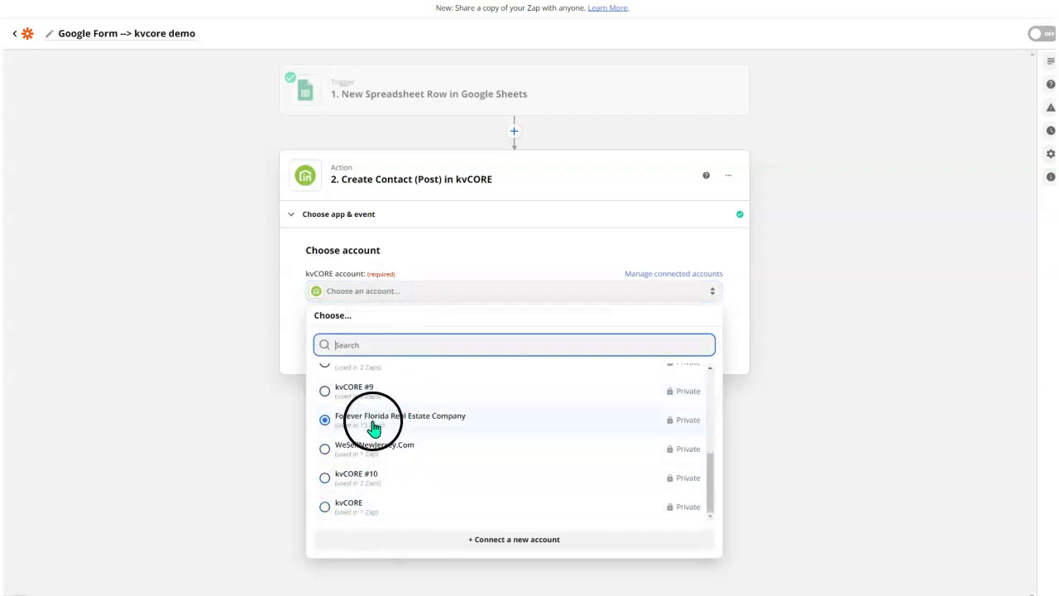
left_click(325, 420)
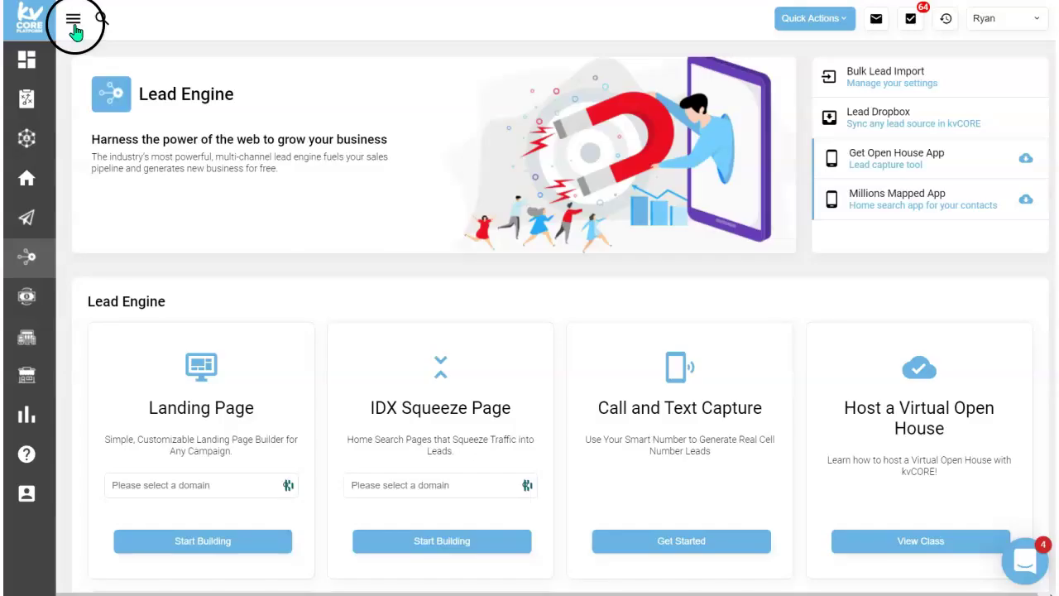
left_click(75, 28)
mouse_move(50, 256)
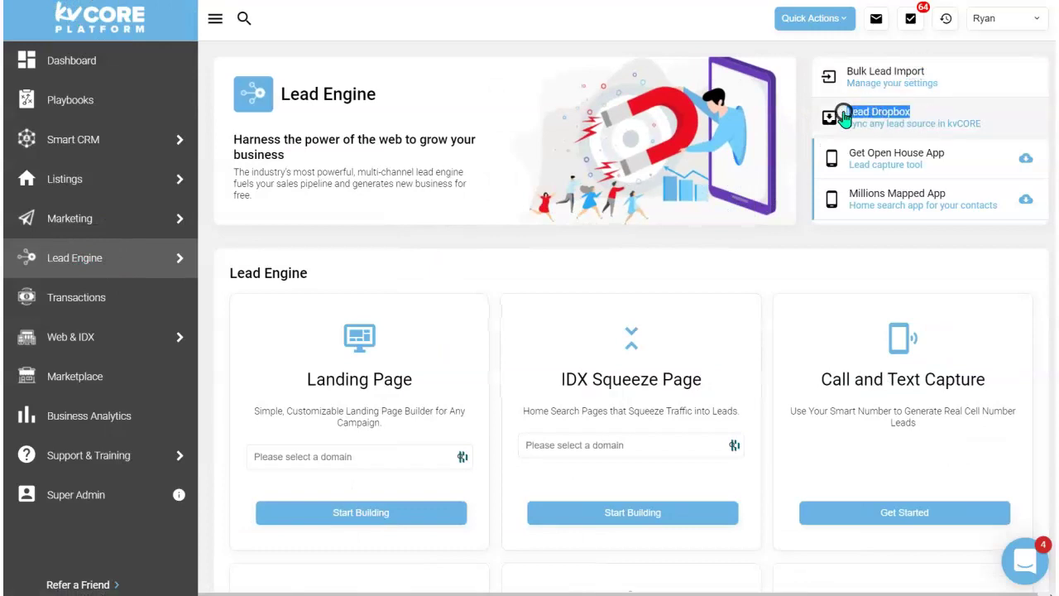
Open kvCORE's Lead Dropbox page, find the ZAPIER KEY field, and return to Zapier.
left_click(852, 114)
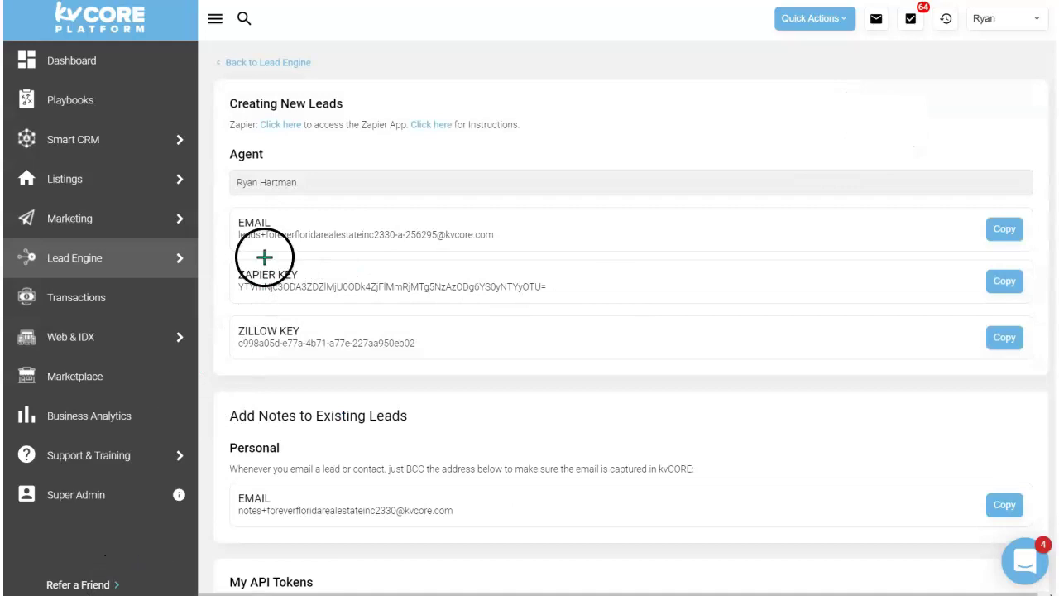
mouse_move(248, 274)
left_mouse_down()
mouse_move(461, 320)
mouse_move(339, 252)
mouse_move(655, 284)
mouse_move(180, 331)
mouse_move(731, 274)
mouse_move(704, 293)
left_mouse_up()
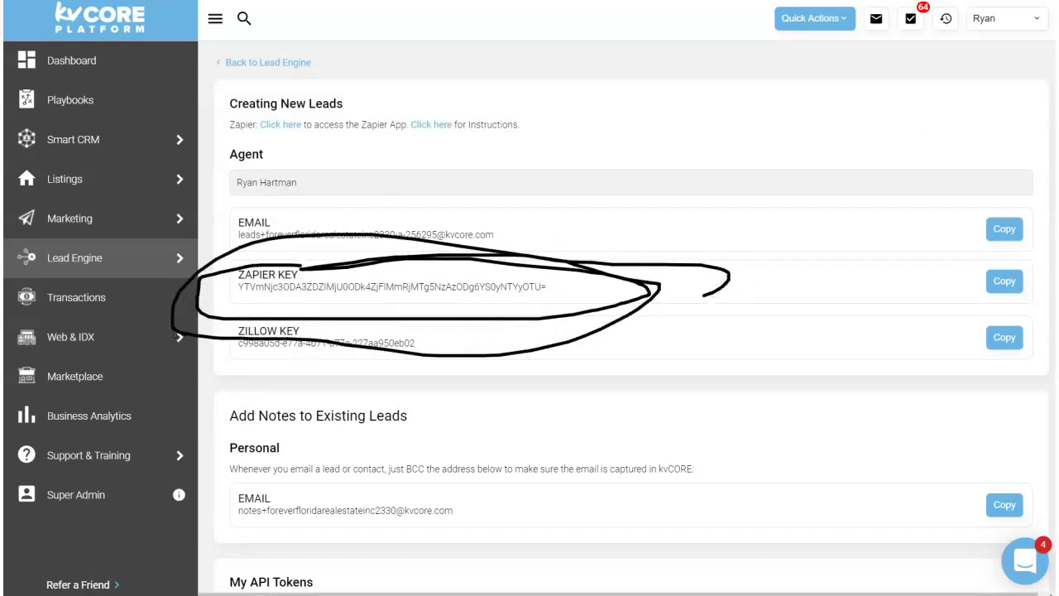
mouse_move(169, 230)
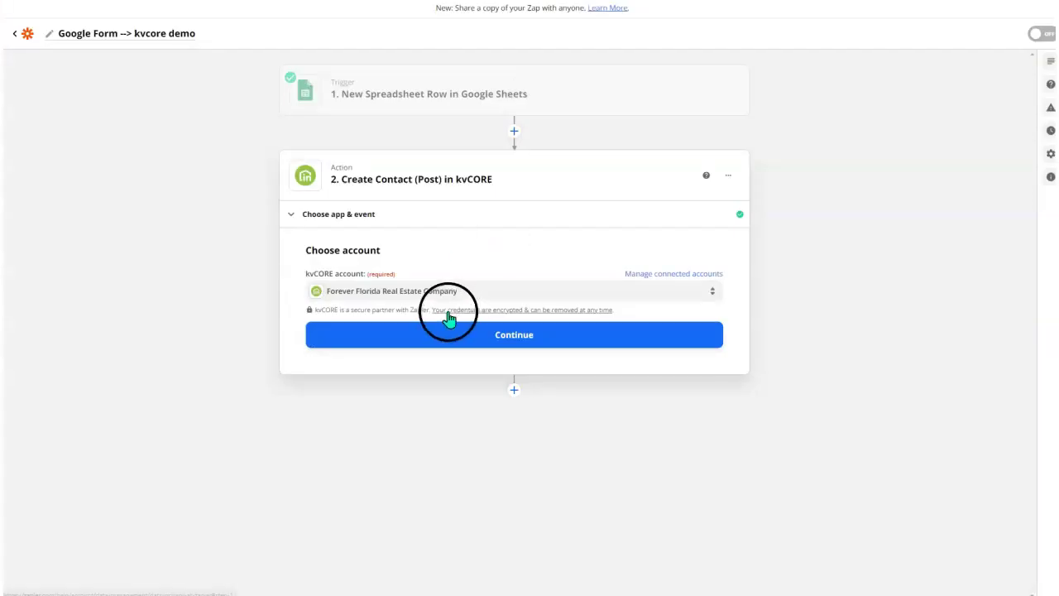
Load the kvCORE action fields and map First Name to the Your Name? answer.
left_click(511, 335)
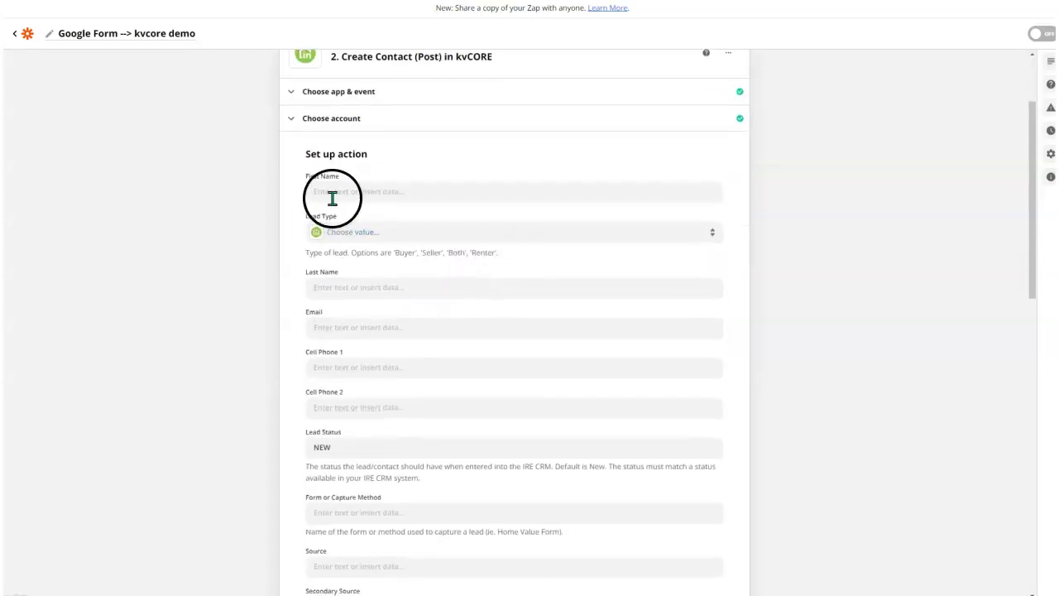
left_click(331, 191)
left_click(390, 142)
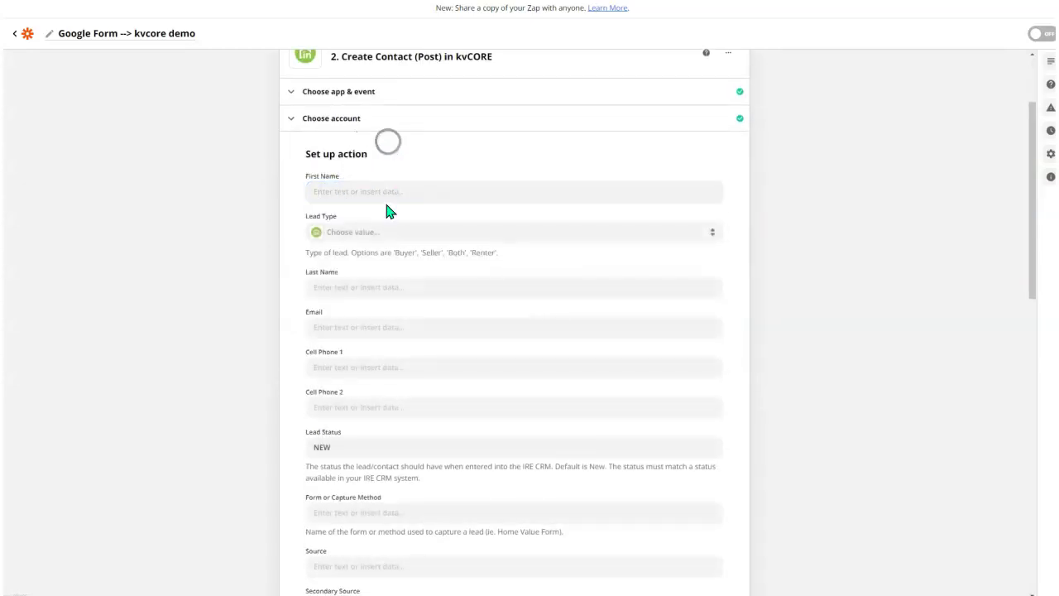
scroll(398, 207, "up", 2)
scroll(365, 236, "down", 3)
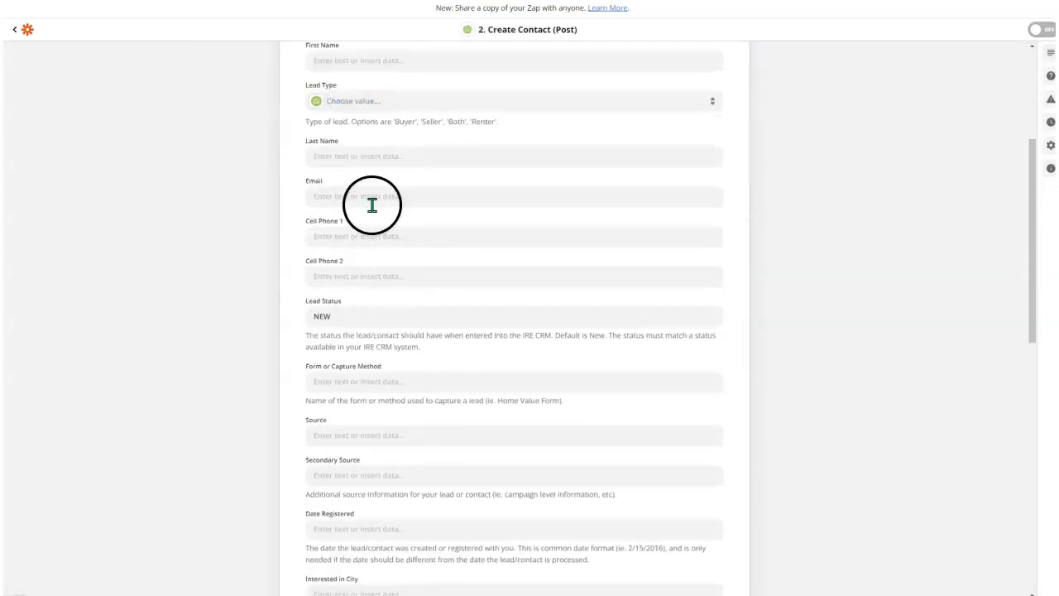
scroll(372, 190, "up", 3)
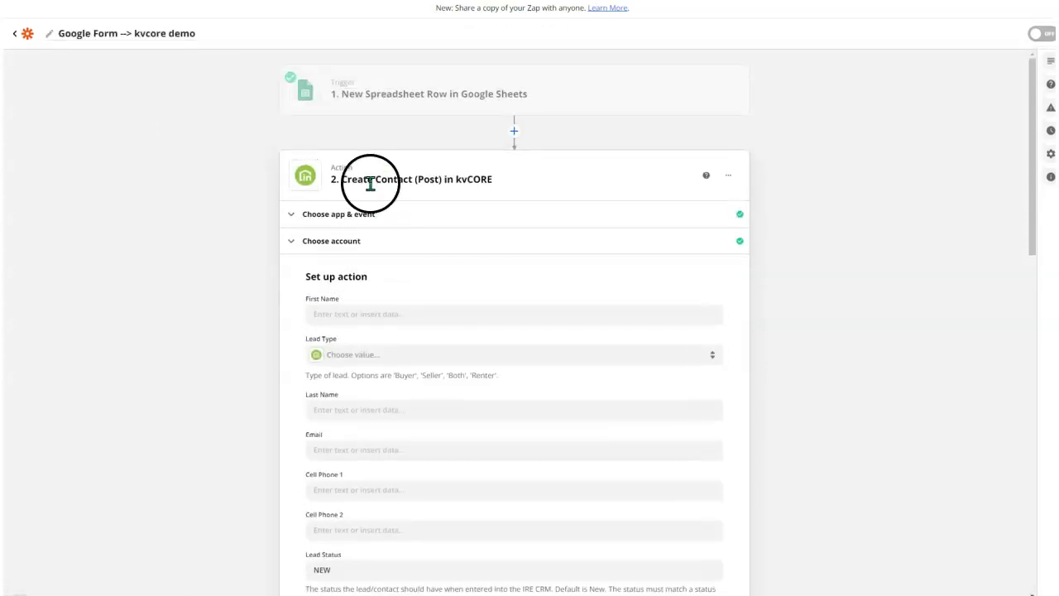
left_click(357, 315)
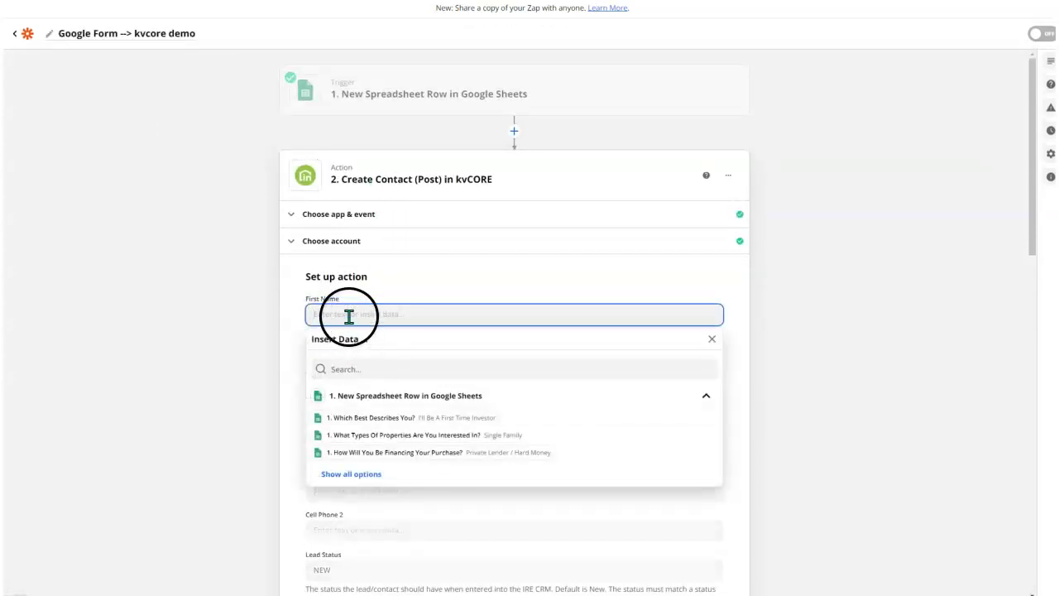
left_click(351, 474)
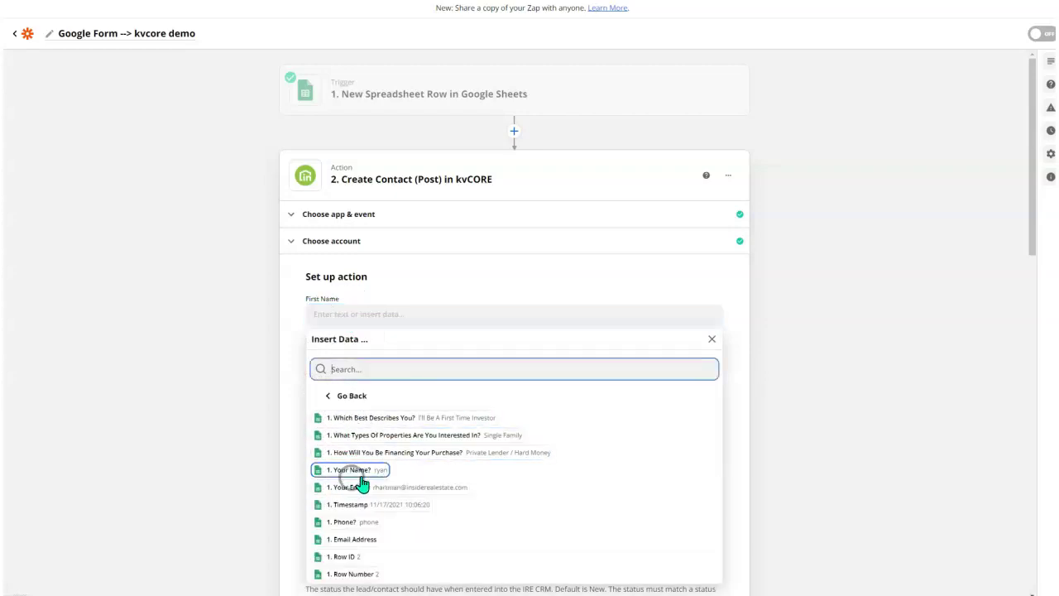
left_click(358, 474)
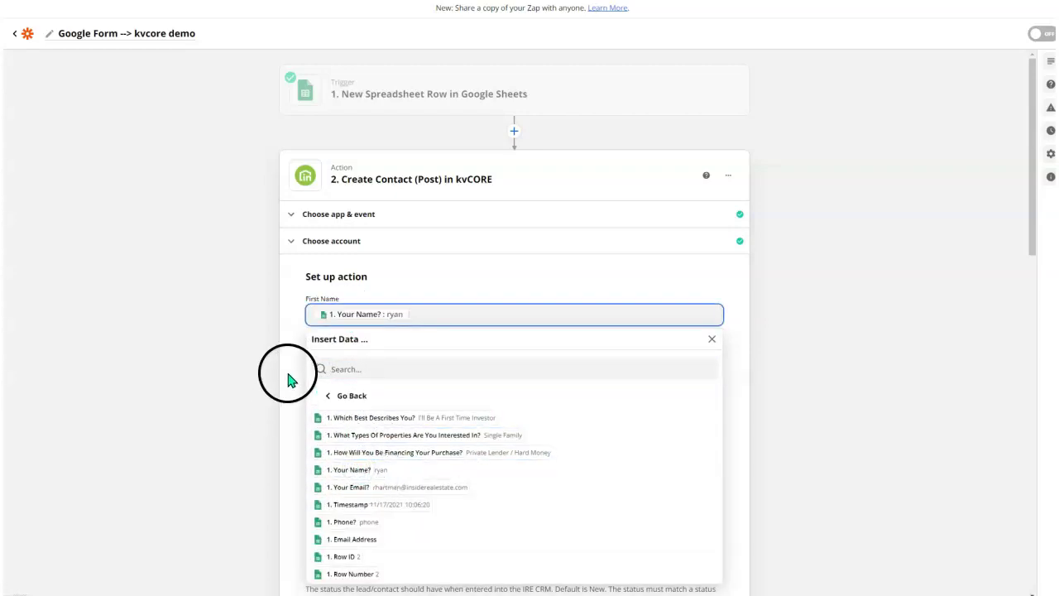
left_click(291, 377)
Set the contact's Lead Type to Buyer.
scroll(315, 323, "down", 3)
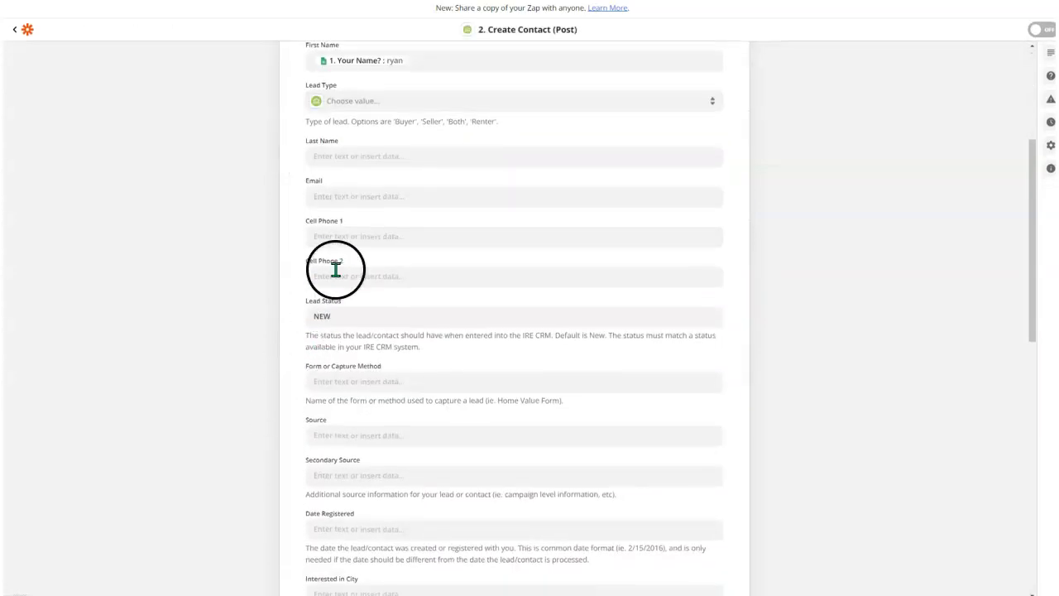
left_click(347, 101)
left_click(324, 227)
Map Email to the Your Email? answer, leaving Last Name unmapped.
left_click(328, 178)
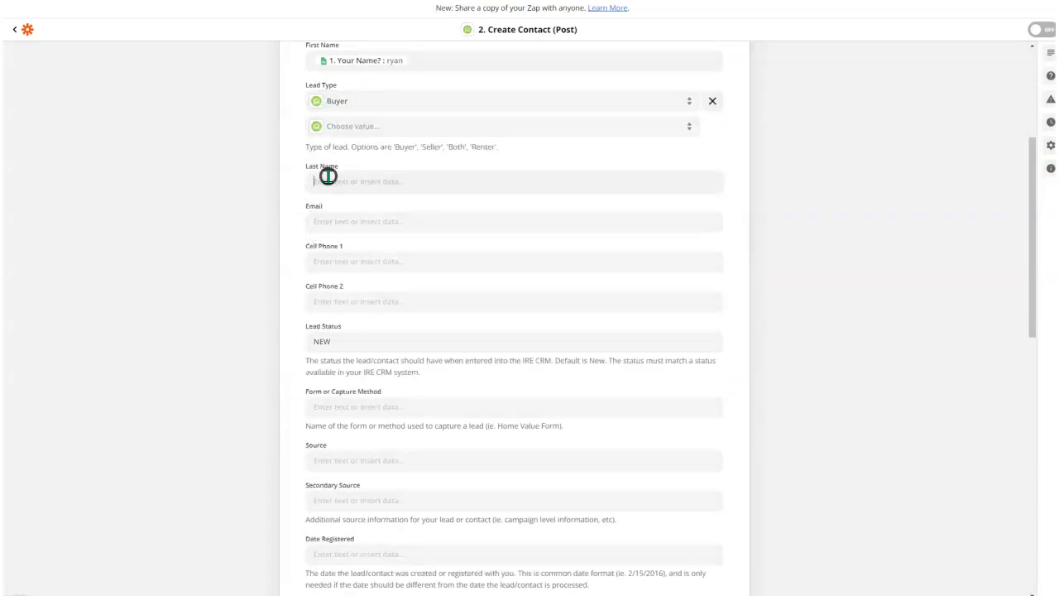
left_click(335, 342)
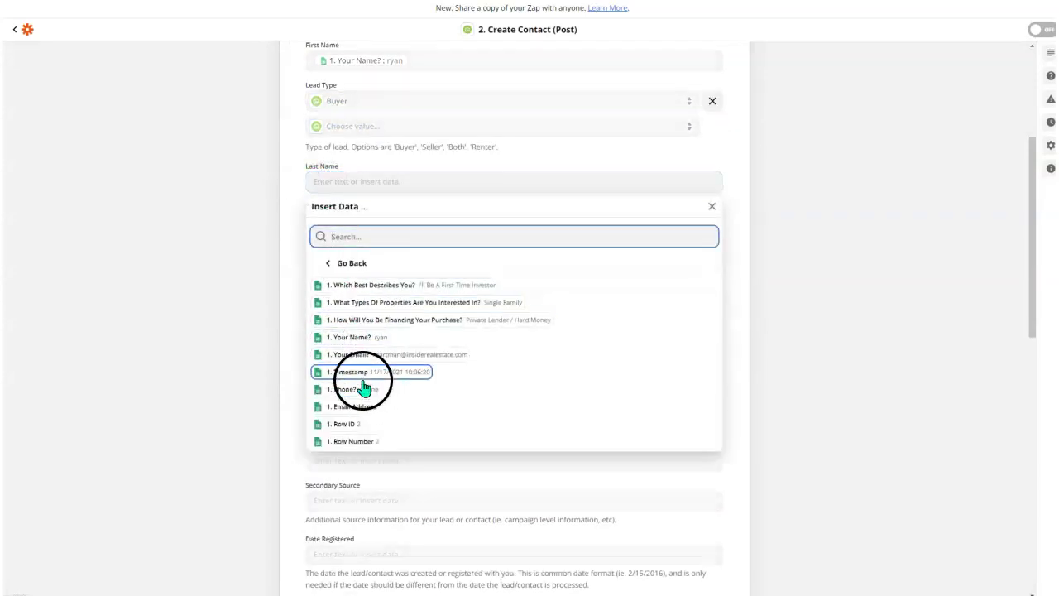
left_click(298, 269)
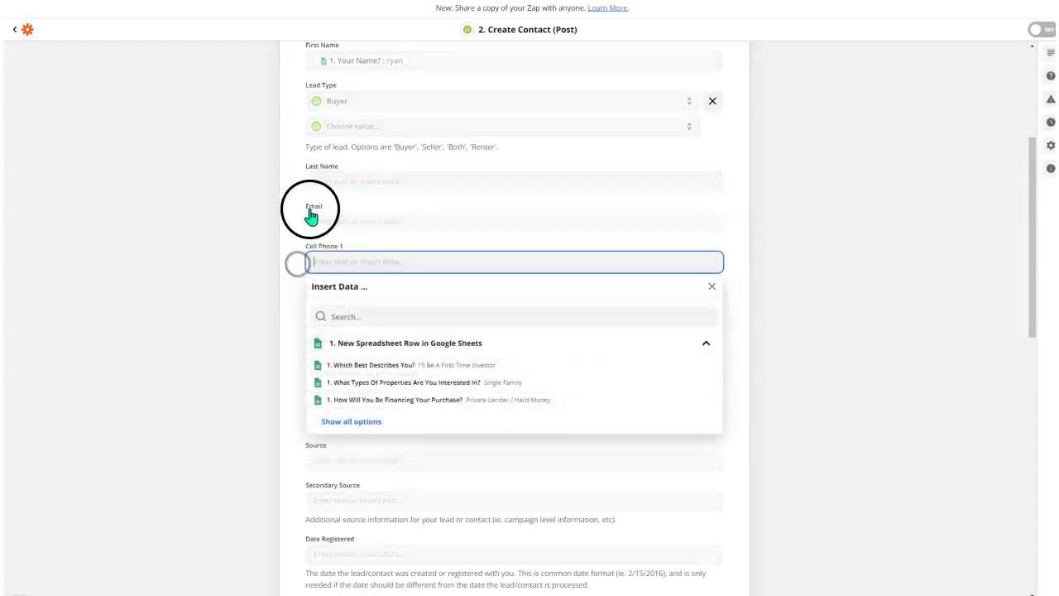
left_click(327, 223)
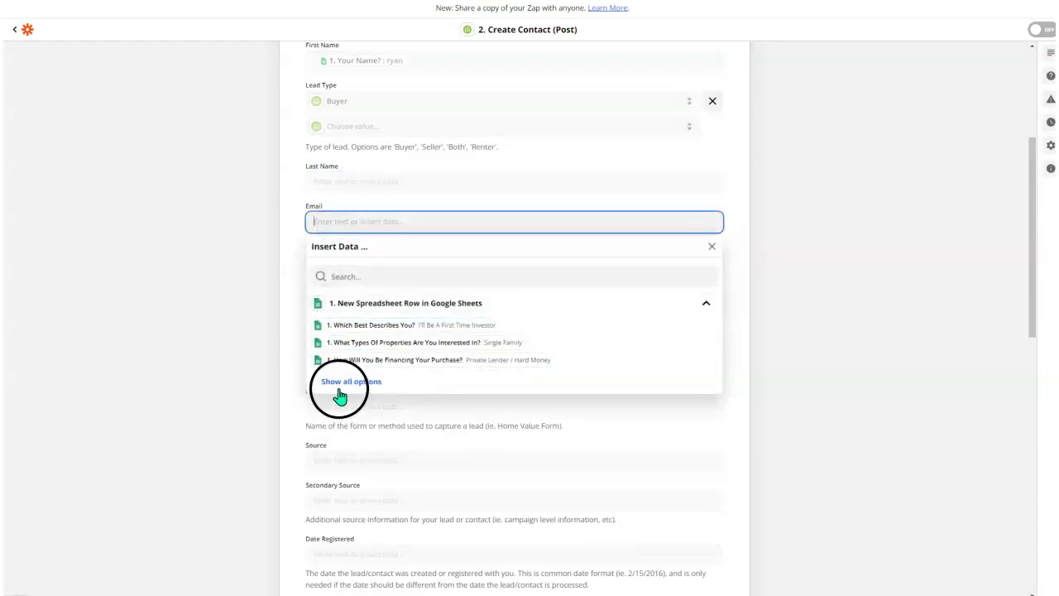
left_click(339, 382)
left_click(360, 404)
left_click(291, 287)
Map Cell Phone 1 to the Phone? survey answer.
left_click(331, 265)
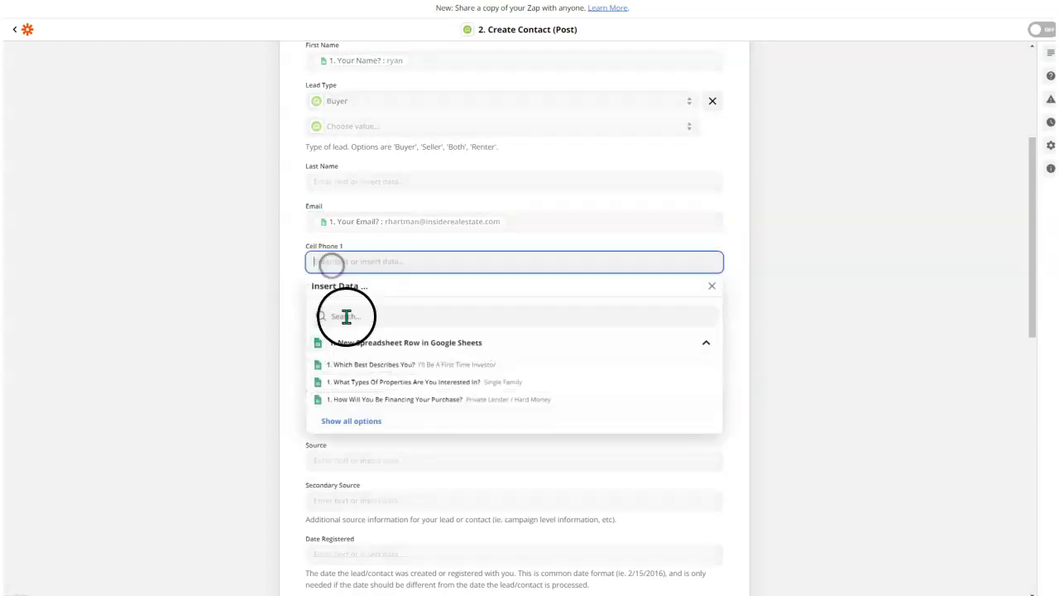
left_click(346, 428)
scroll(368, 409, "down", 2)
left_click(343, 346)
left_click(281, 254)
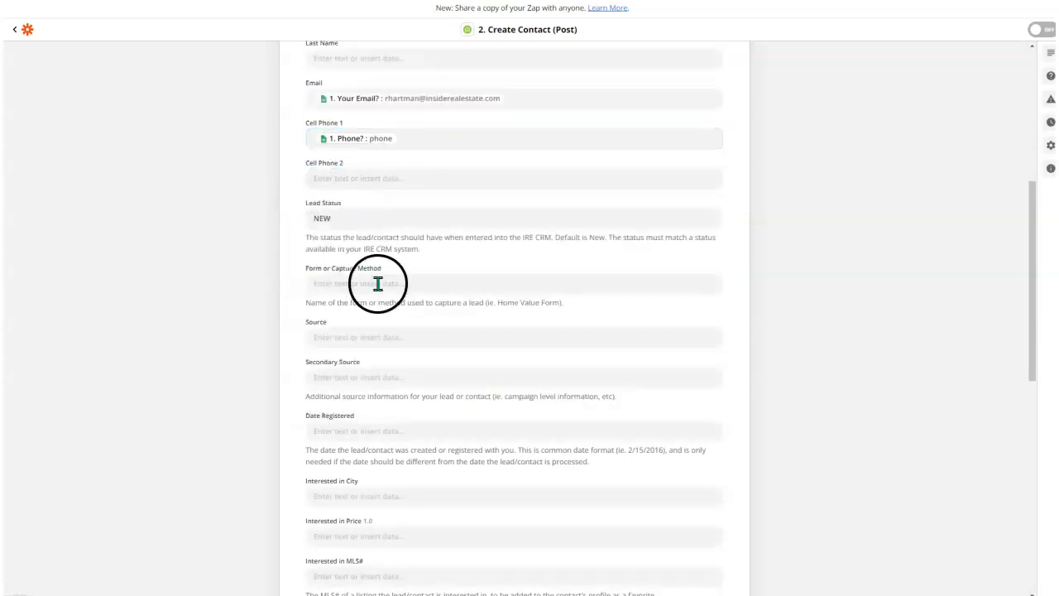
scroll(378, 297, "down", 2)
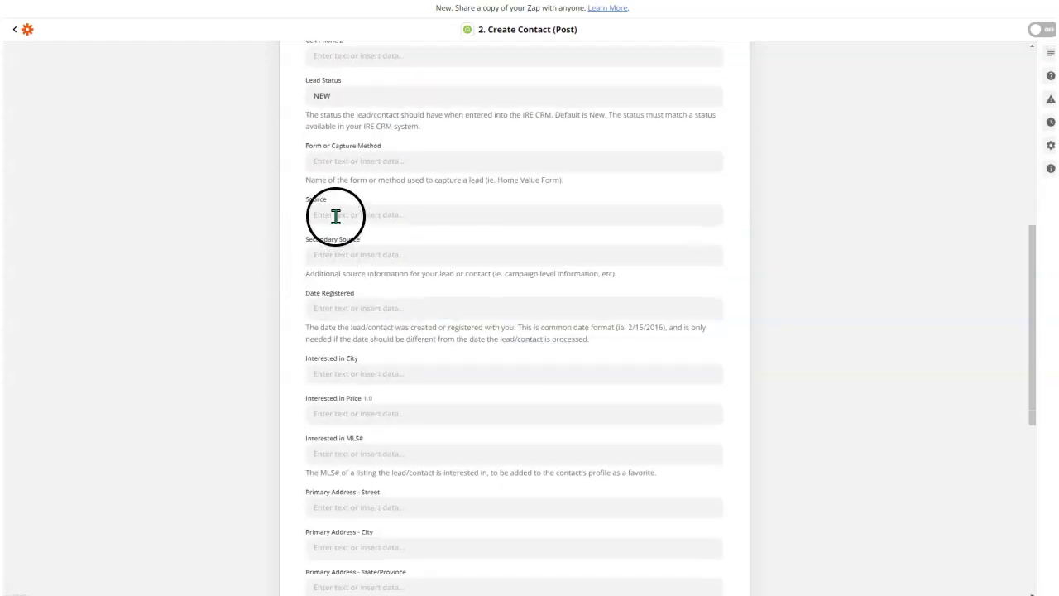
scroll(397, 356, "down", 4)
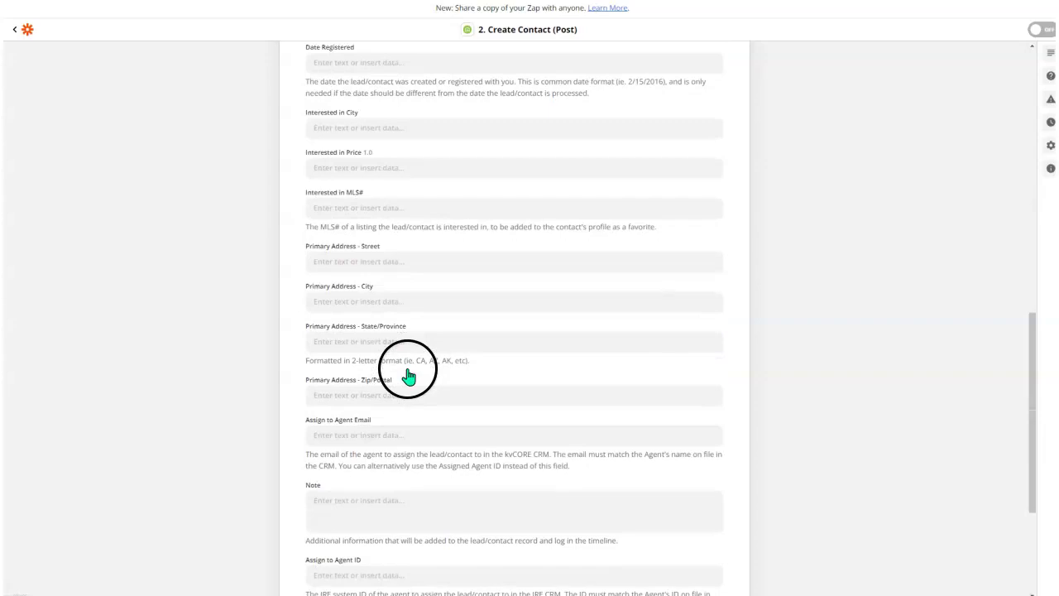
scroll(359, 468, "down", 4)
Fill the Note with the labelled describes-you, property-types and Financing? survey answers on separate lines.
left_click(356, 281)
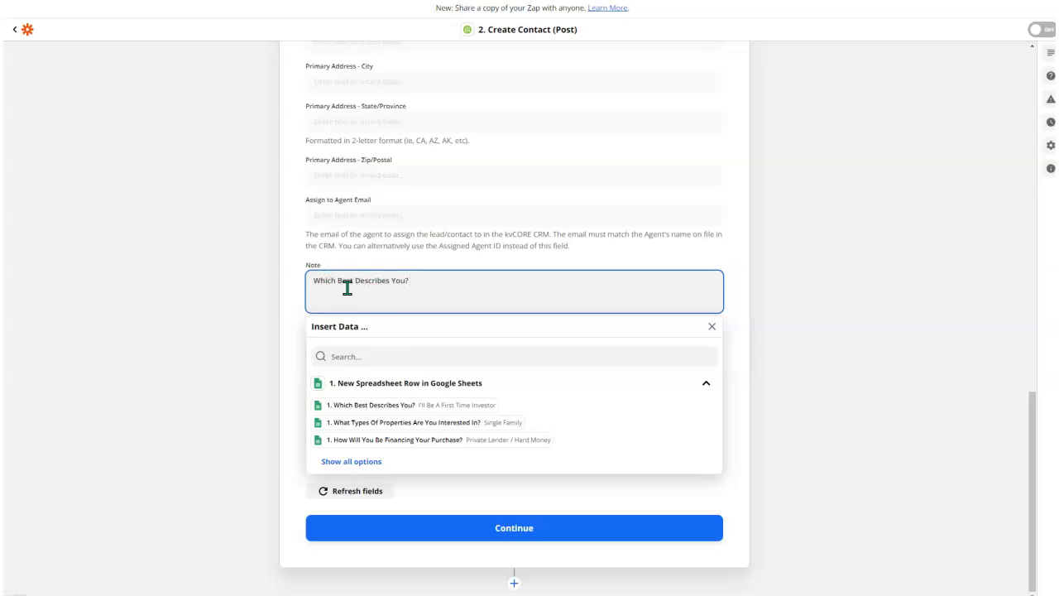
left_click(372, 406)
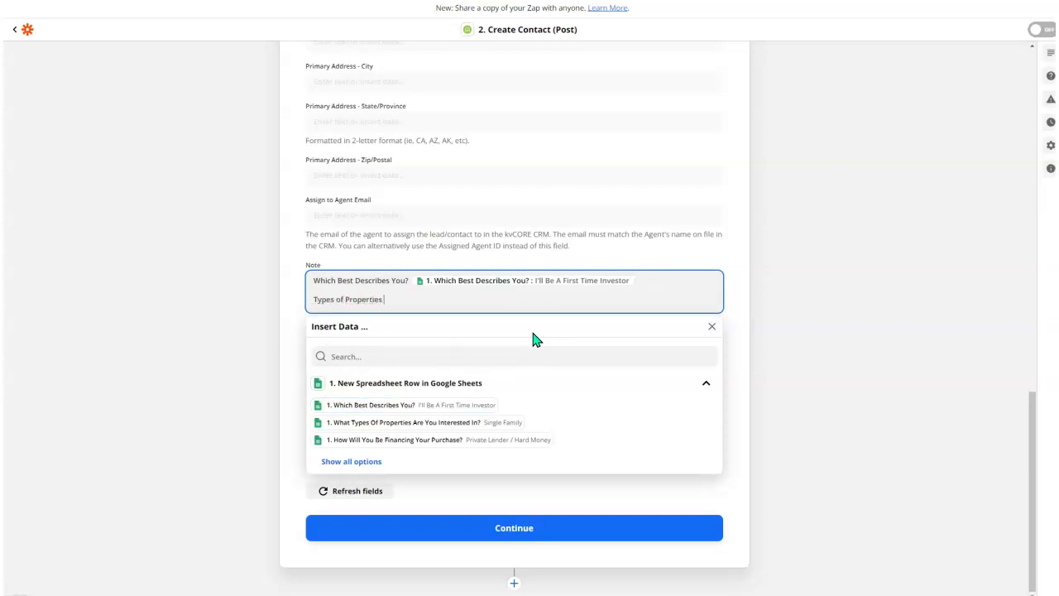
left_click(451, 423)
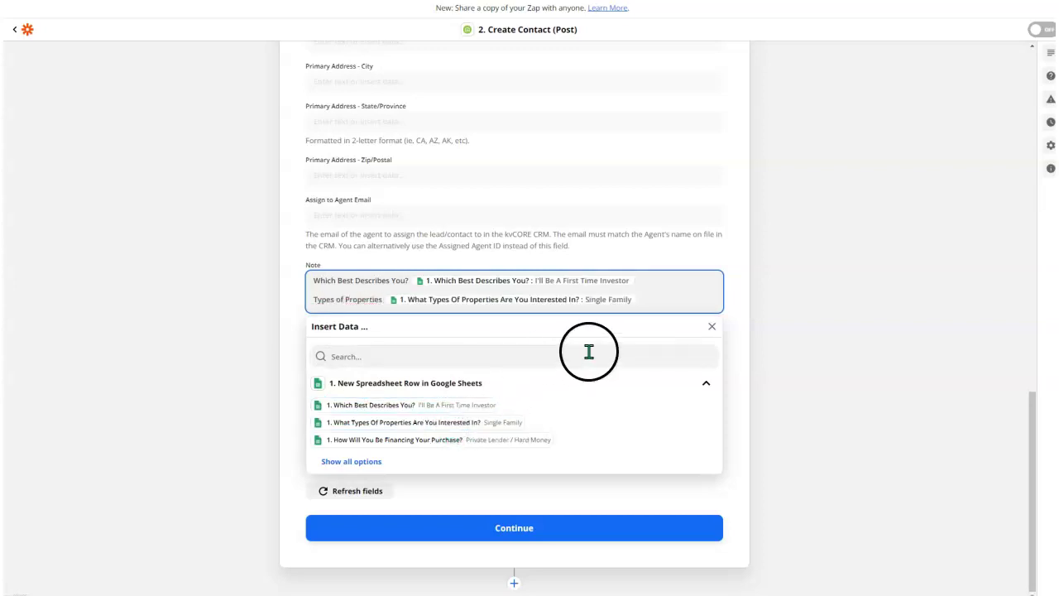
key("Return")
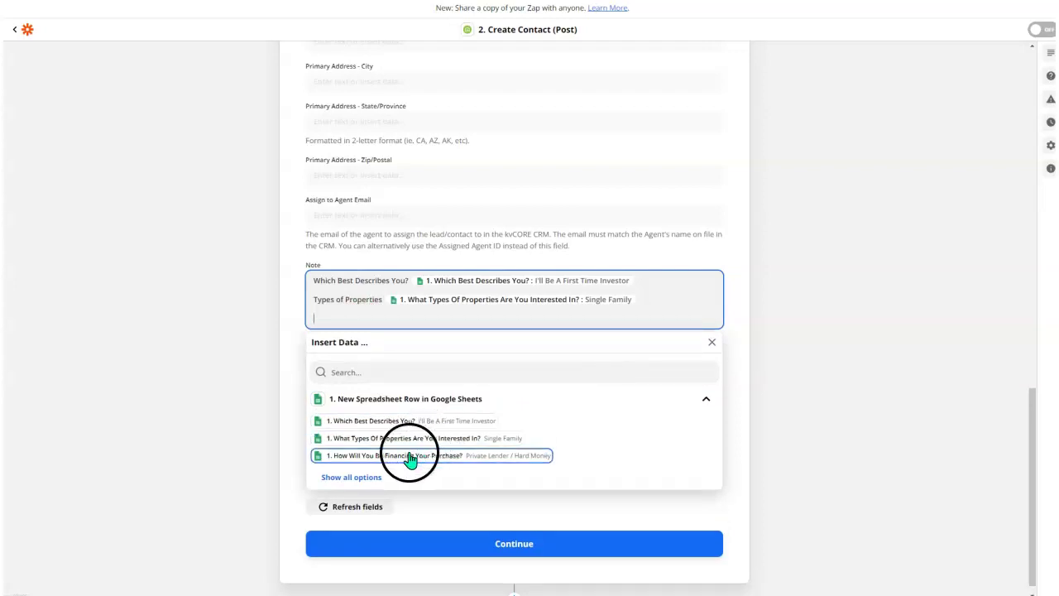
left_click(409, 456)
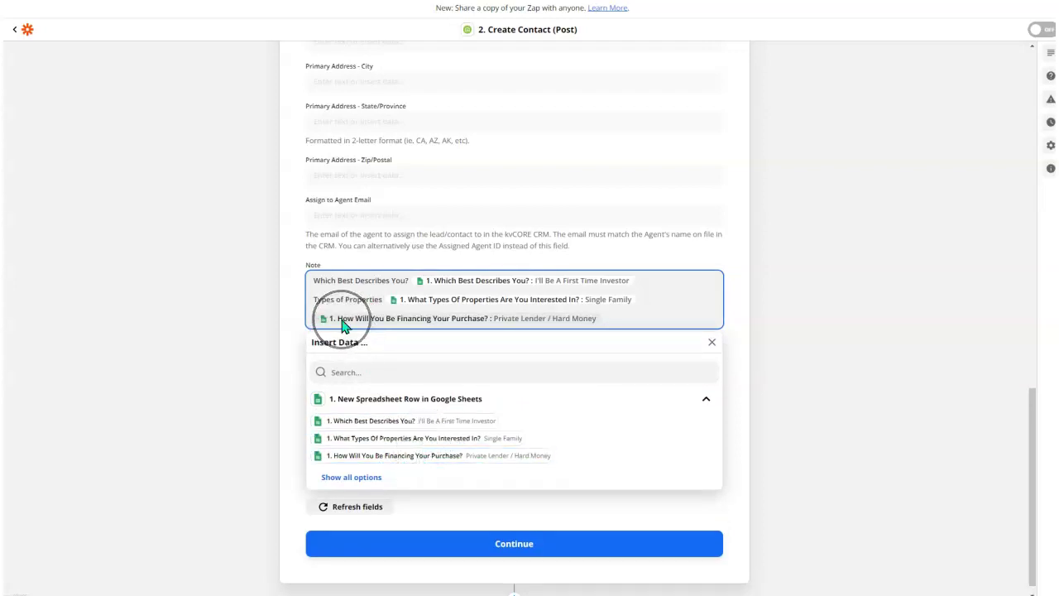
type("Financing?")
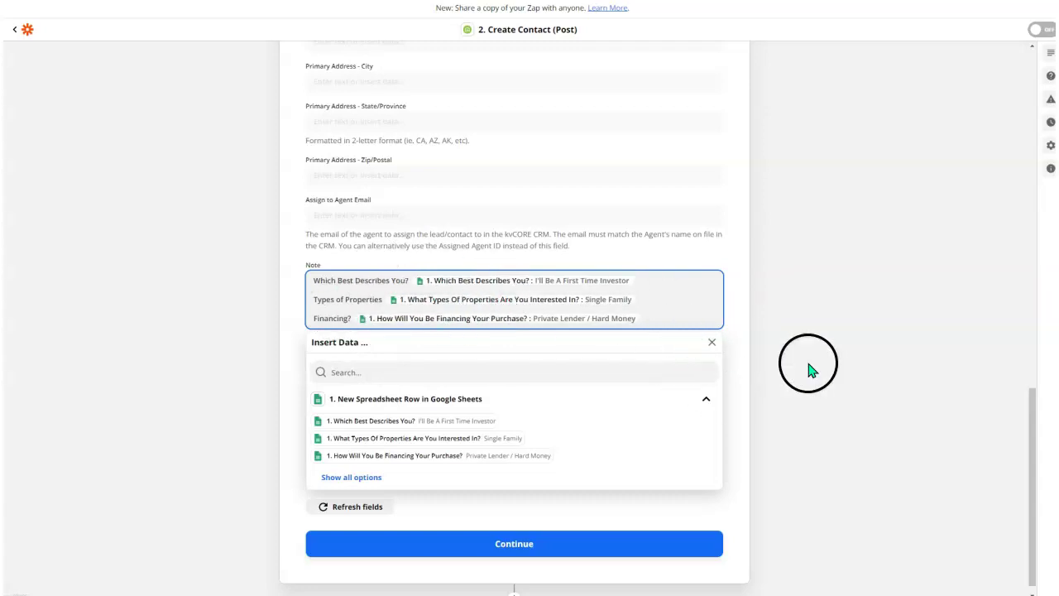
left_click(828, 358)
left_click(370, 430)
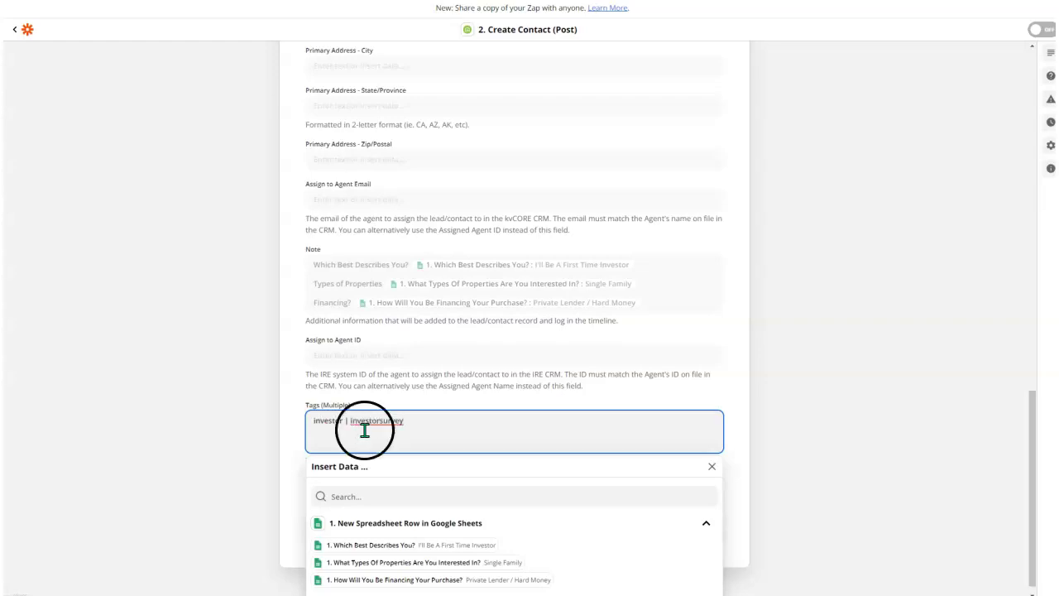
Finish the field mapping and test the action, sending a sample contact to kvCORE.
left_click(844, 362)
left_click(480, 534)
left_click(645, 517)
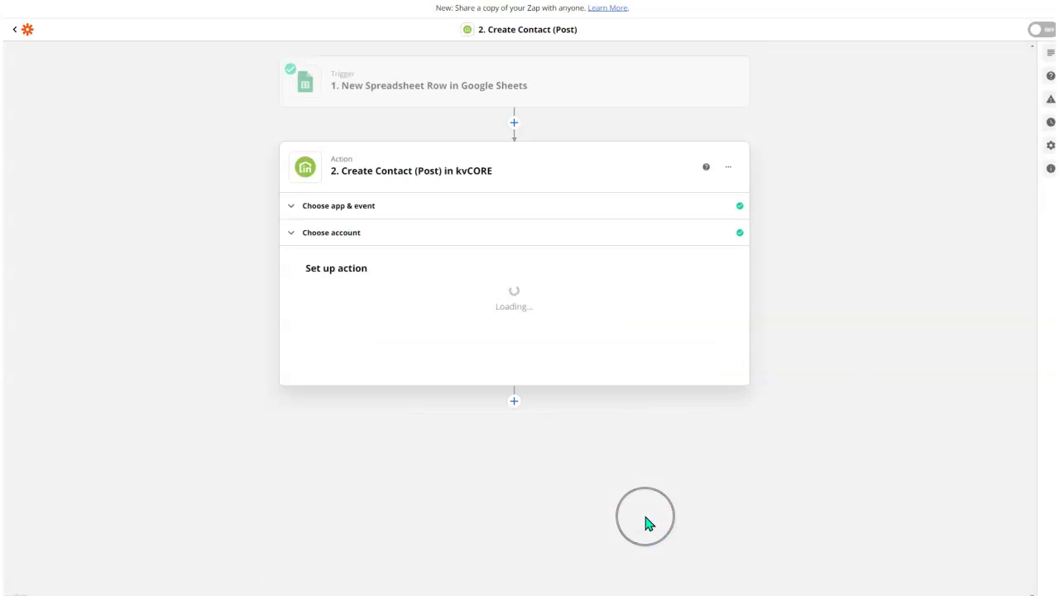
scroll(496, 414, "down", 10)
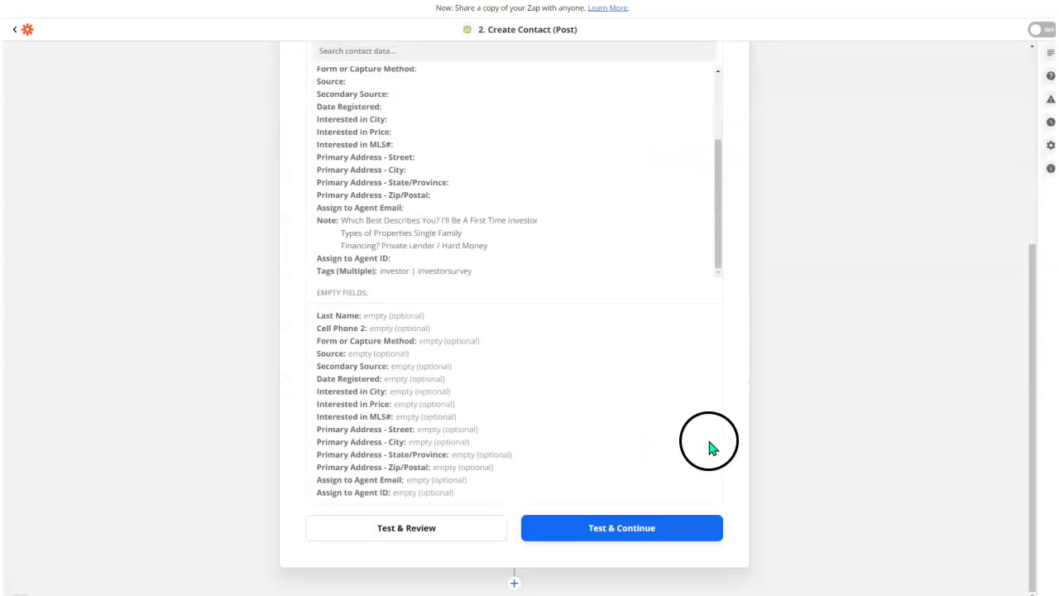
left_click(544, 538)
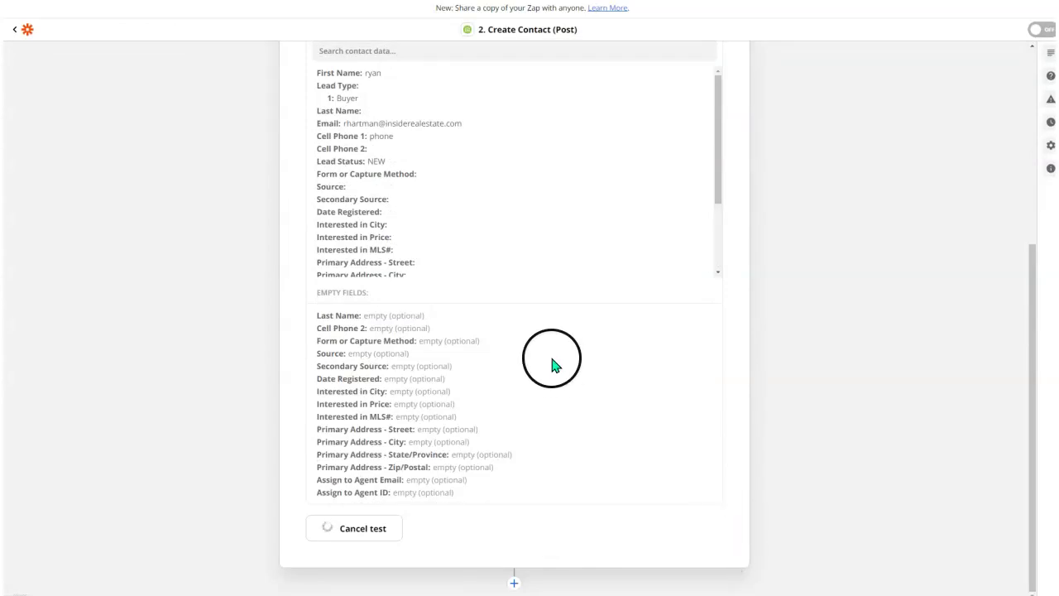
scroll(687, 406, "up", 4)
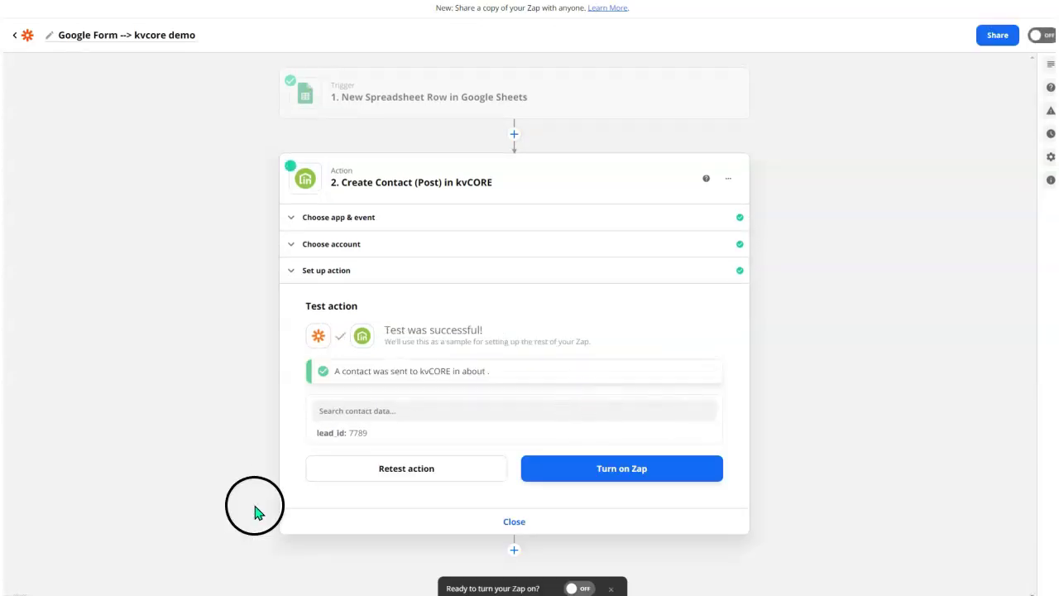
Select the success message and the new kvCORE lead's returned lead_id.
left_click_drag(490, 373, 355, 375)
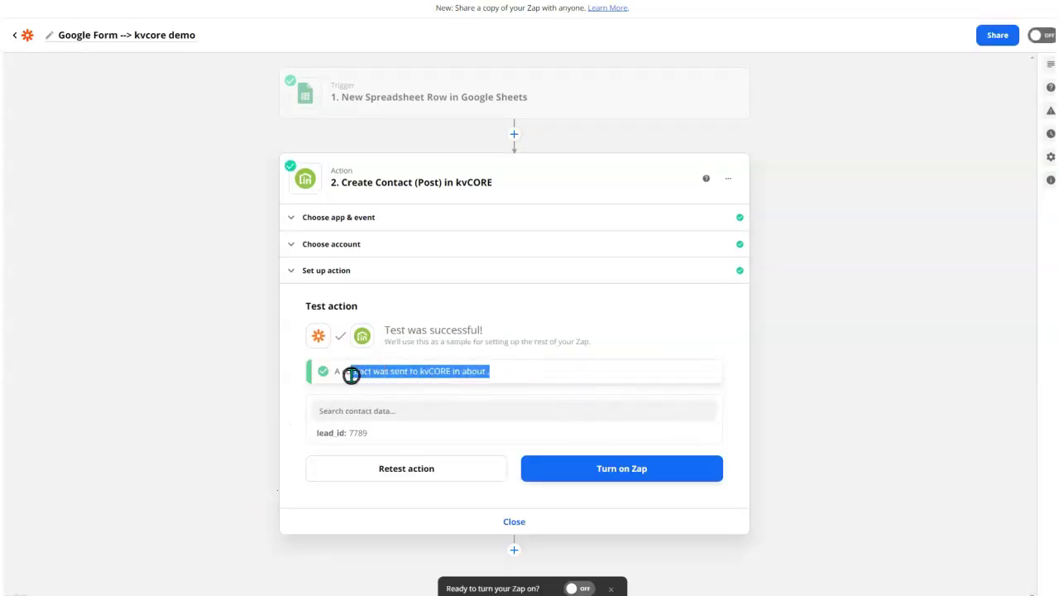
double_click(352, 431)
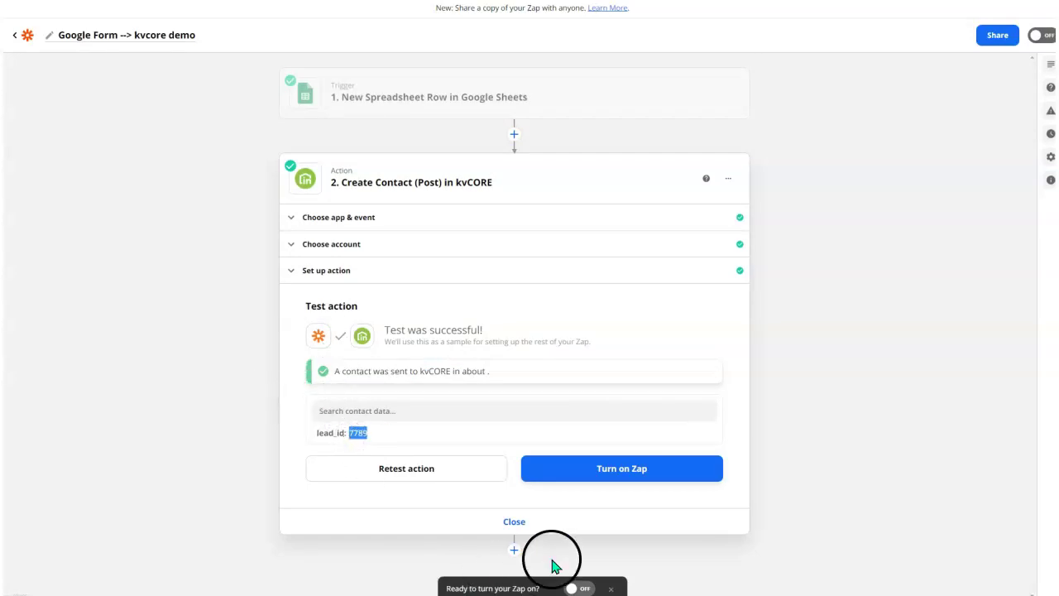